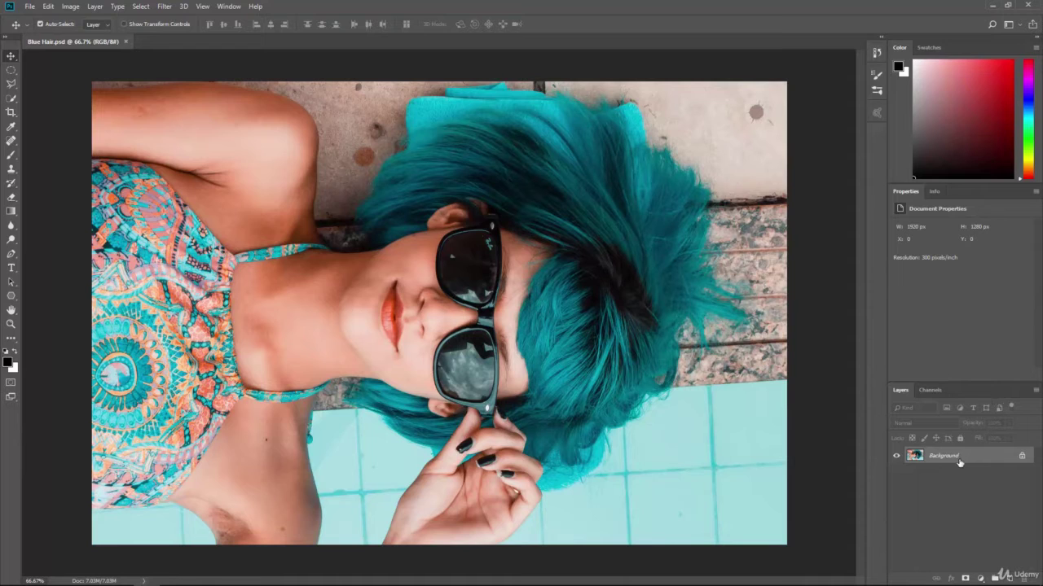
# Convert the locked Background into a regular layer named "Blue Hair"
pyautogui.doubleClick(959, 461)
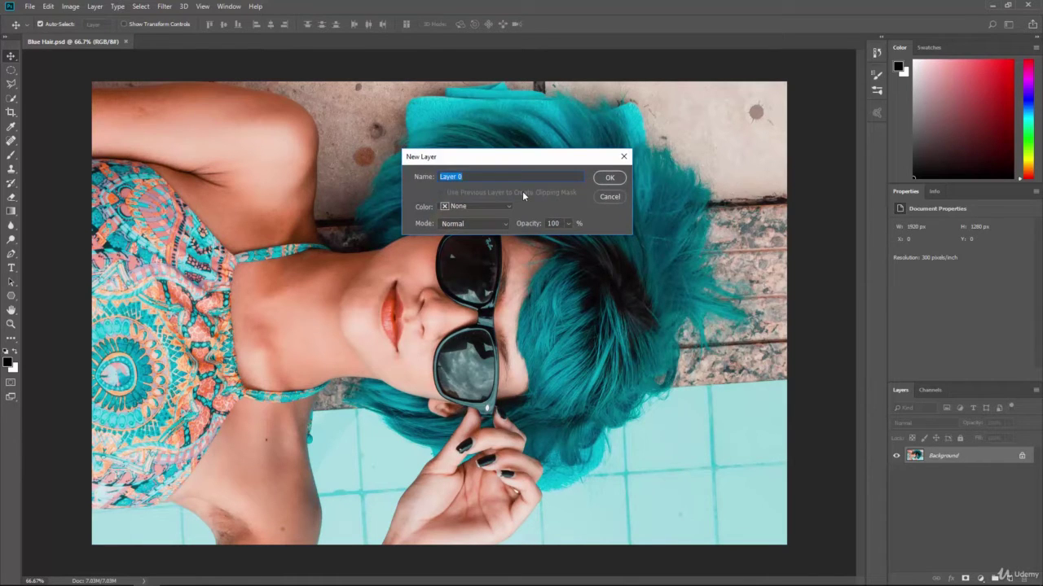
pyautogui.write('Blue Hair')
pyautogui.press('Return')
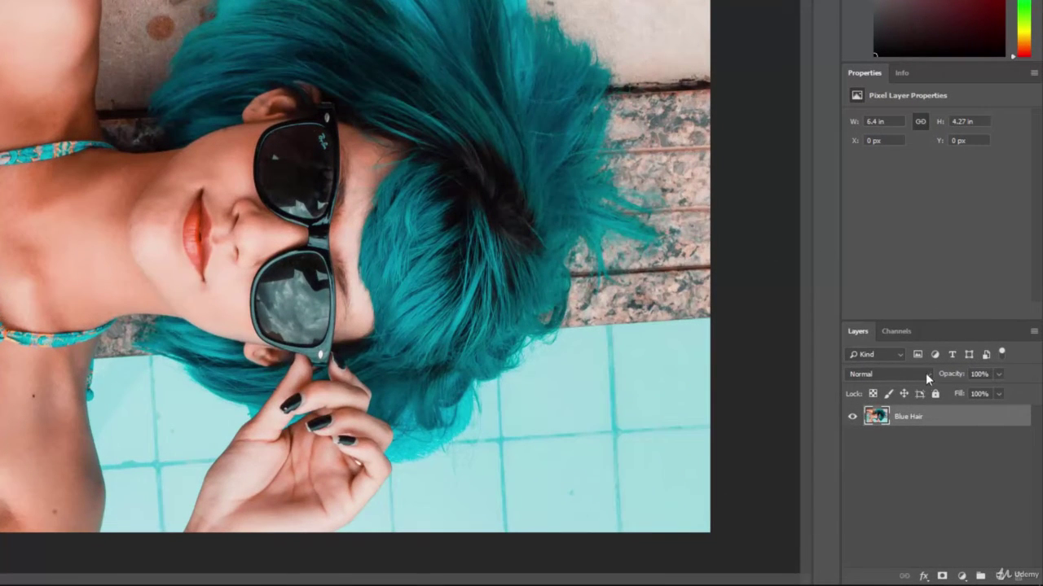
pyautogui.click(925, 373)
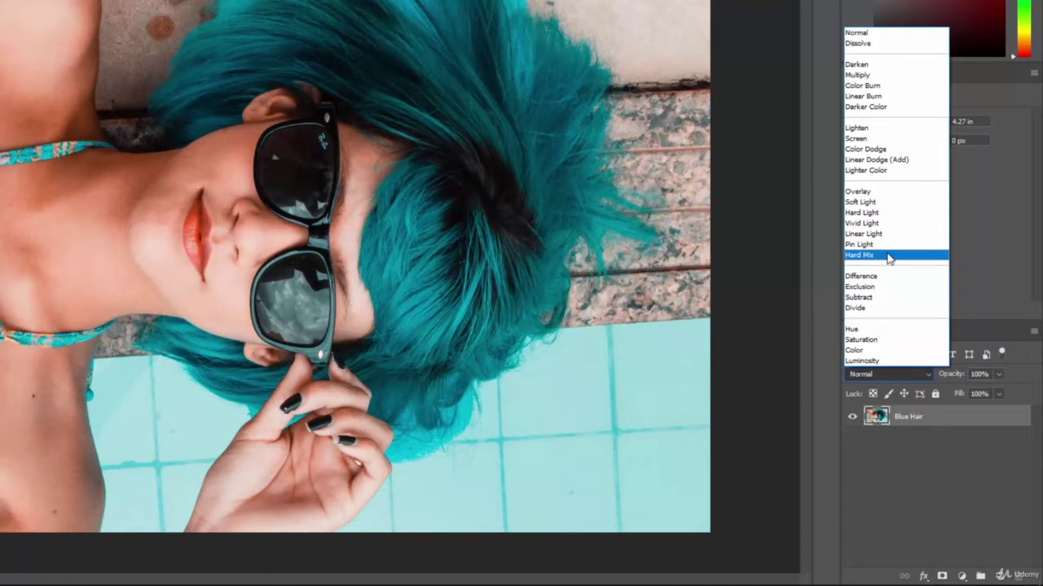
pyautogui.click(993, 230)
# Add a new layer and fill an elliptical selection about 1.66 by 1.77 in over the neck and shoulder with white, and deselect
pyautogui.click(997, 574)
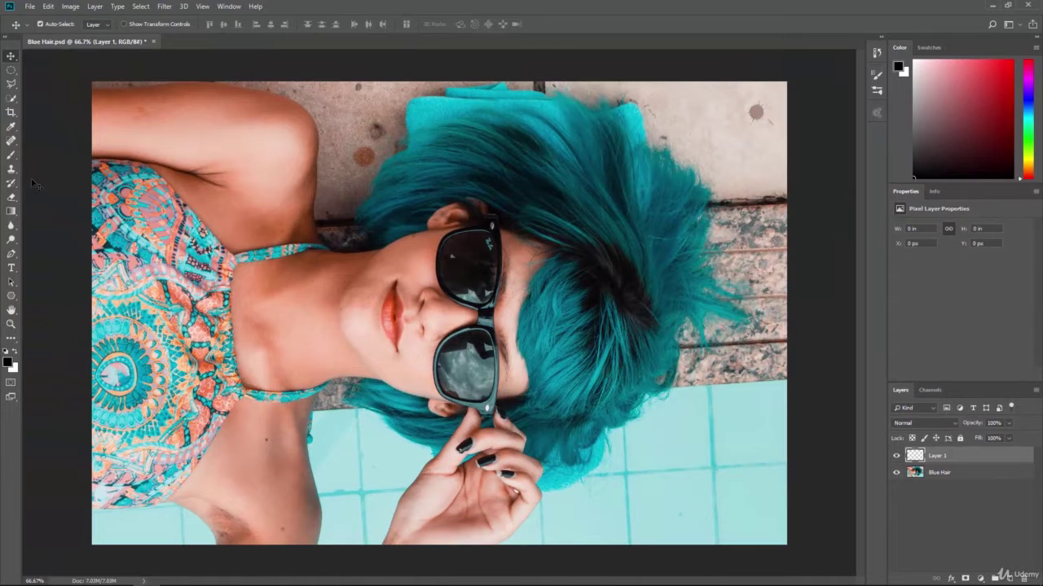
pyautogui.click(12, 70)
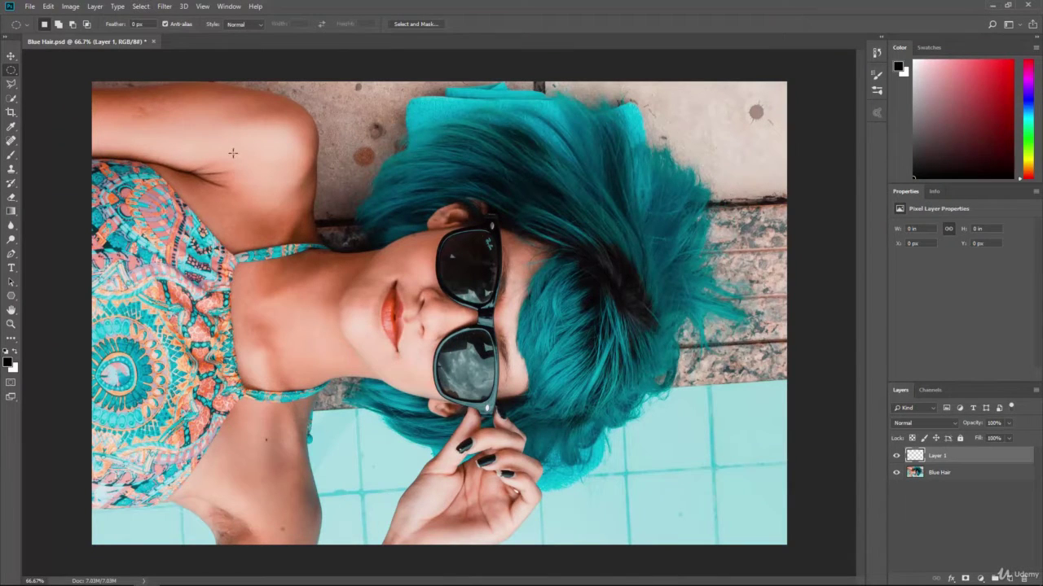
pyautogui.moveTo(219, 147); pyautogui.dragTo(400, 338)
pyautogui.click(48, 6)
pyautogui.click(110, 178)
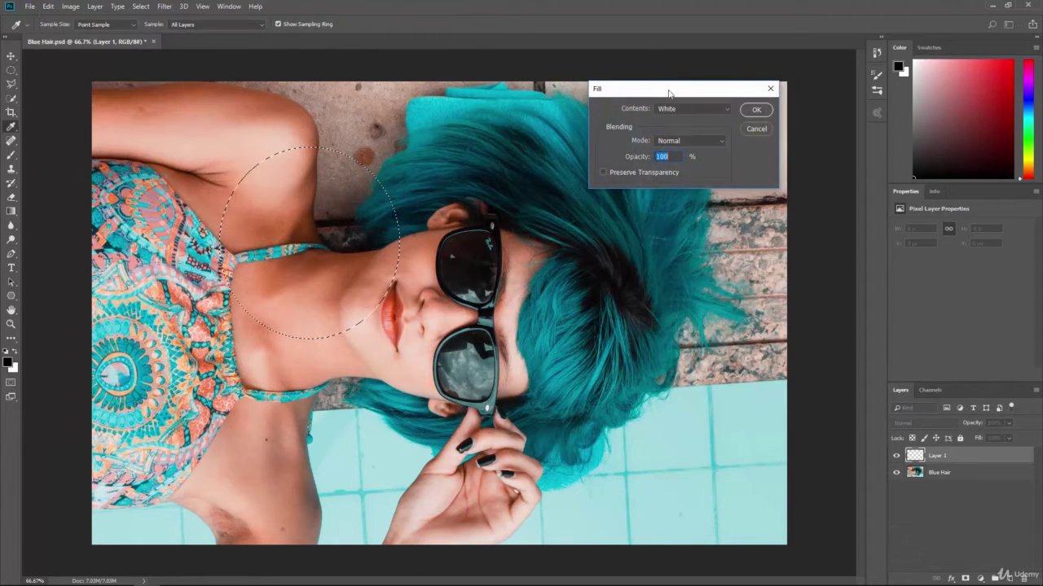
pyautogui.click(756, 109)
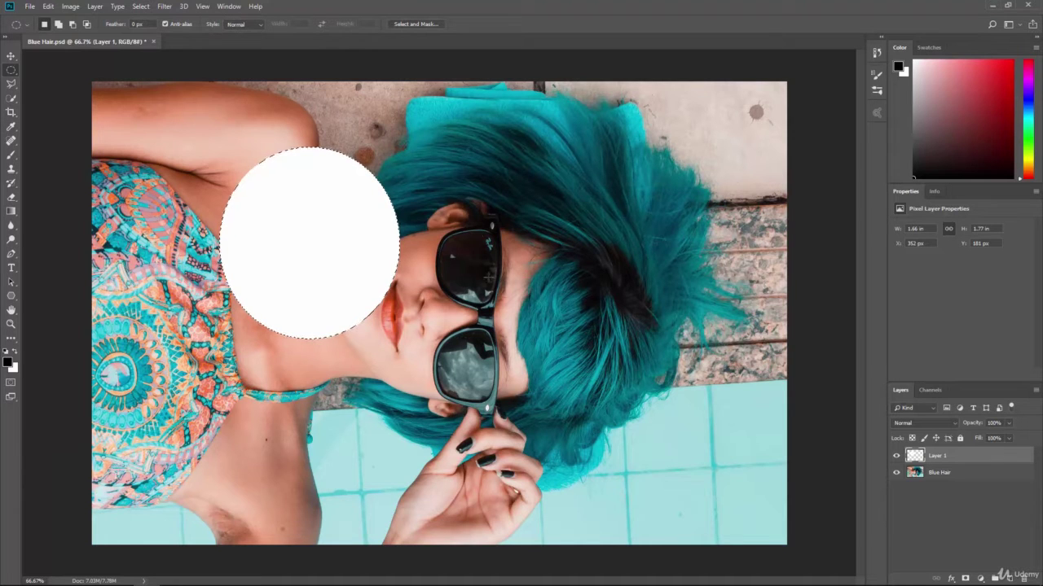
pyautogui.hotkey('ctrl', 'd')
# Draw a second elliptical selection just below the white ellipse, fill it with black at 100% opacity, and deselect
pyautogui.moveTo(227, 490); pyautogui.dragTo(391, 346)
pyautogui.click(48, 6)
pyautogui.click(57, 176)
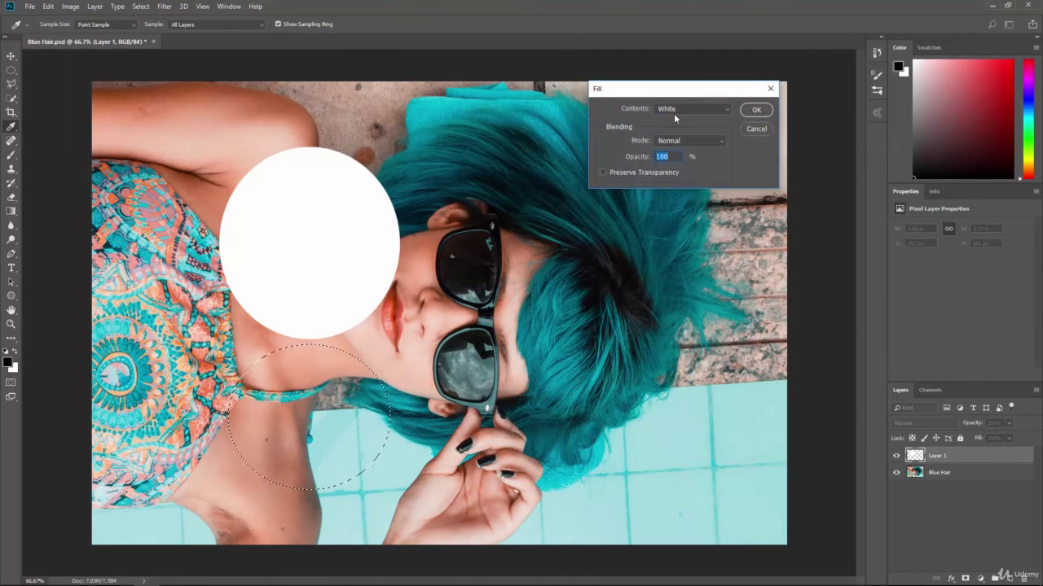
pyautogui.click(673, 113)
pyautogui.click(678, 193)
pyautogui.click(756, 109)
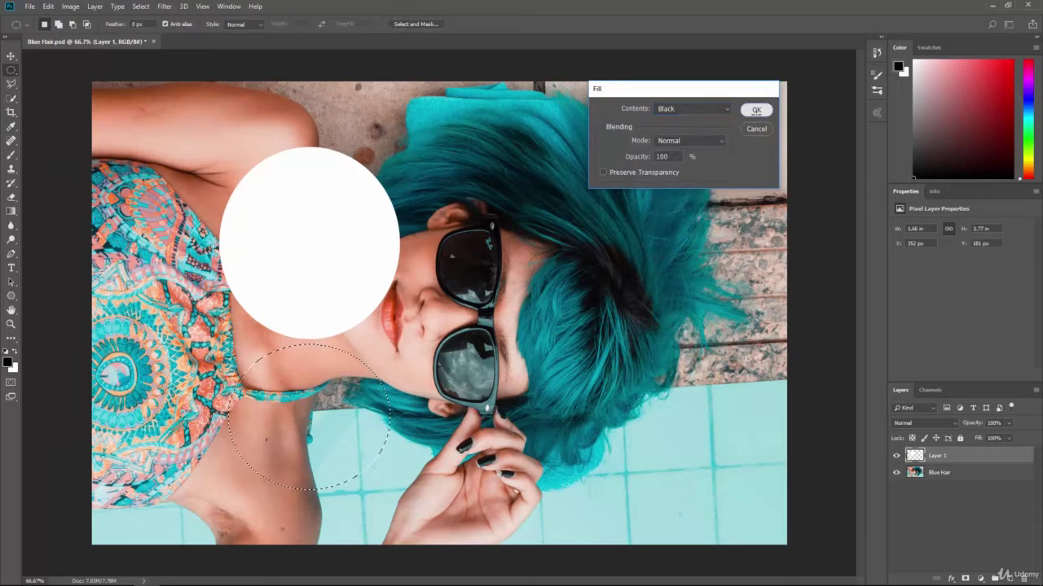
pyautogui.hotkey('ctrl', 'd')
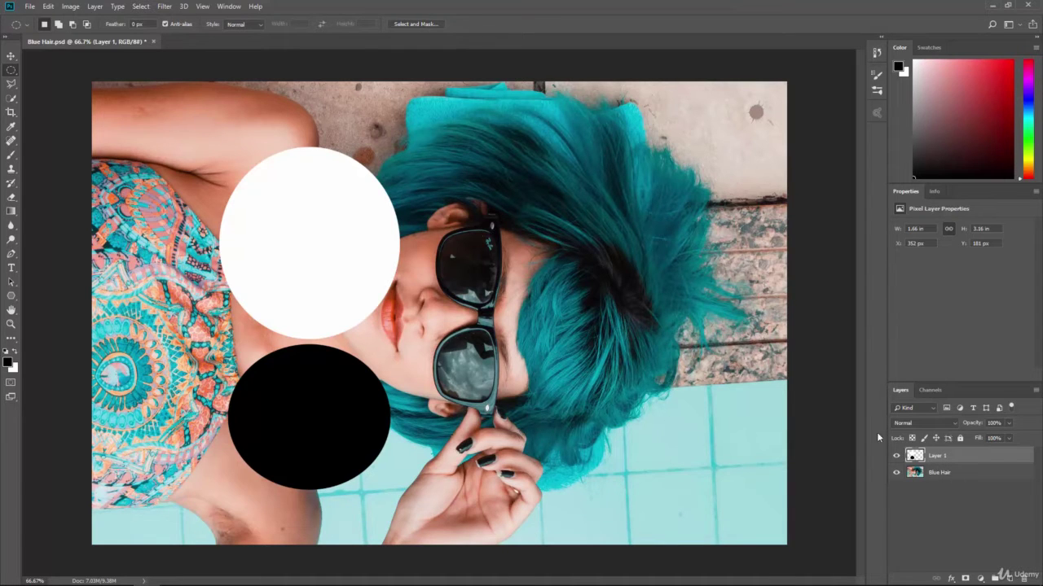
# Try the Dissolve and Darken blending modes on Layer 1
pyautogui.click(952, 424)
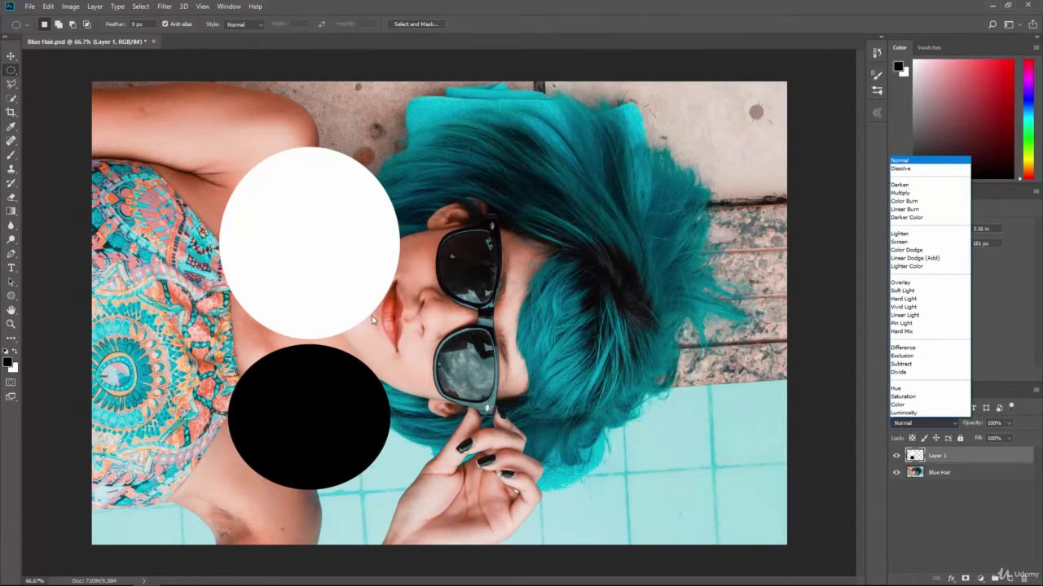
pyautogui.click(910, 169)
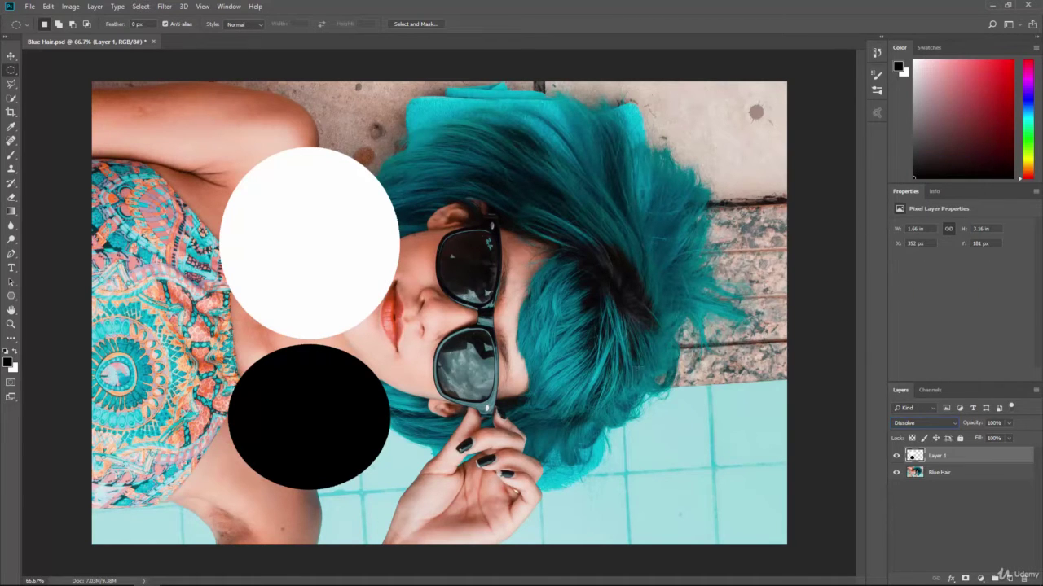
pyautogui.click(945, 422)
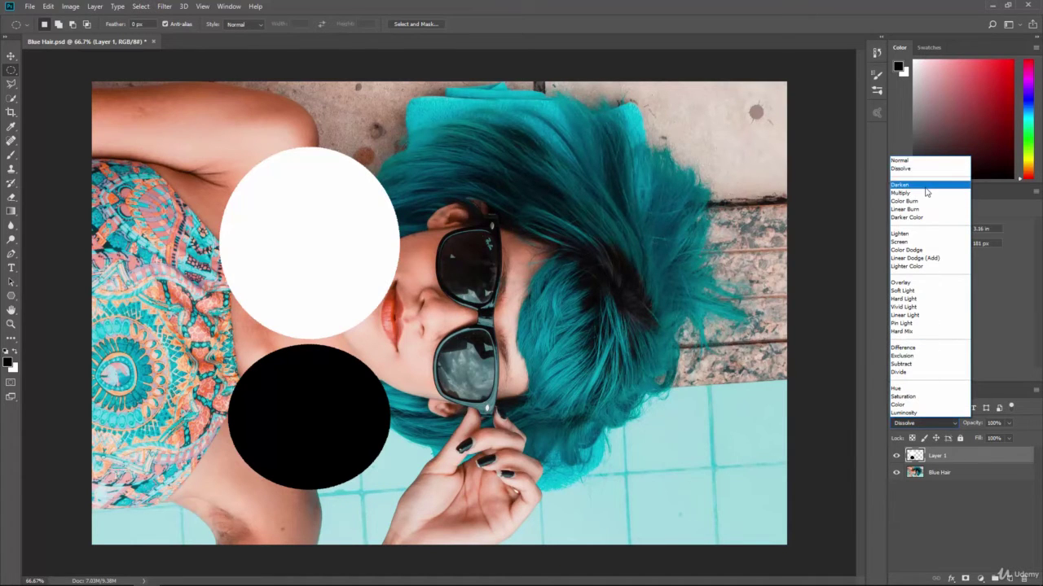
pyautogui.click(925, 186)
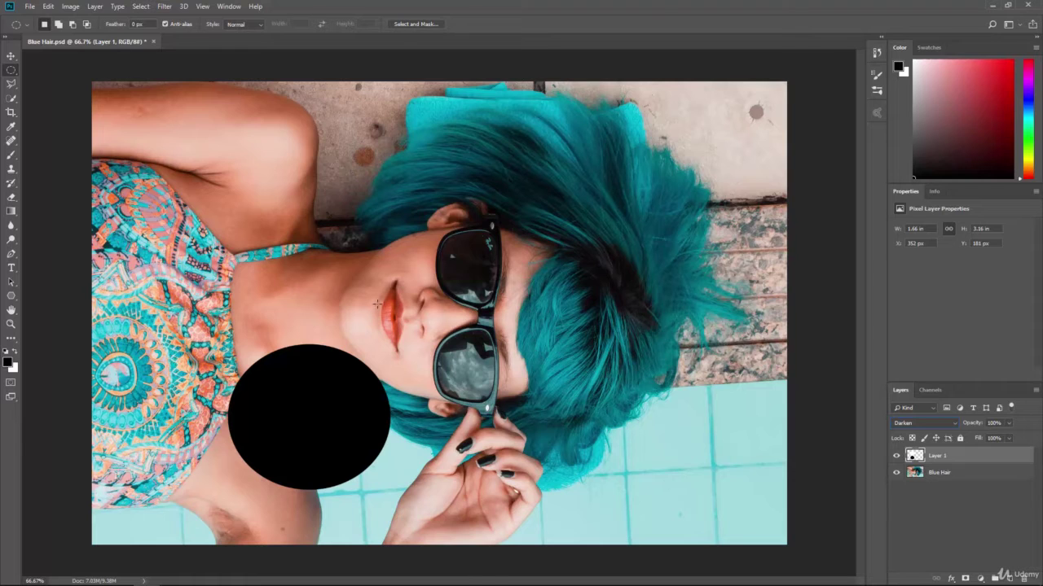
# Pick a mid-gray foreground color and fill an elliptical selection over the sunglasses with 50% Gray, and deselect
pyautogui.moveTo(400, 253); pyautogui.dragTo(552, 398)
pyautogui.click(10, 365)
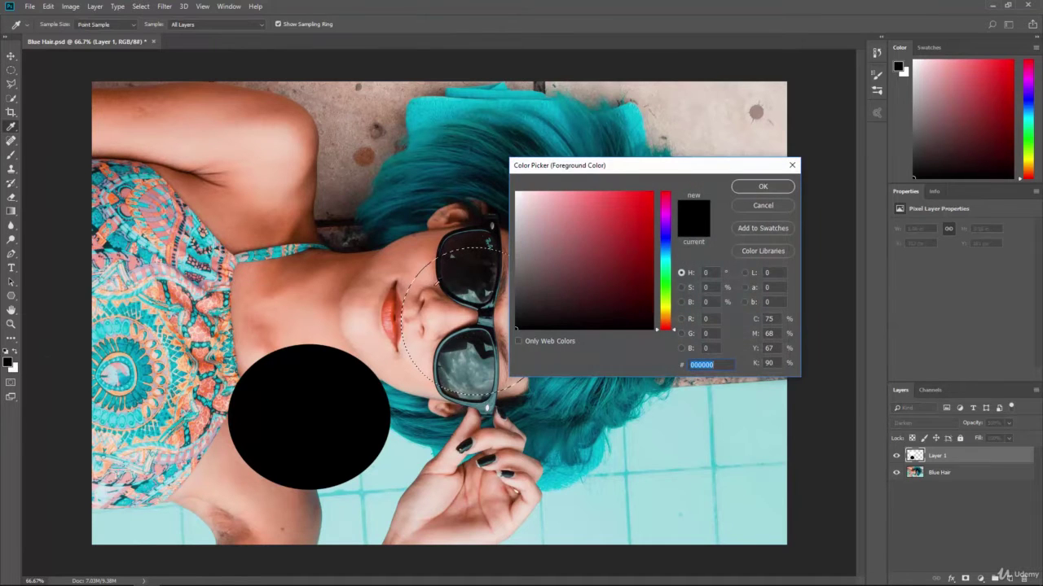
pyautogui.click(516, 261)
pyautogui.click(762, 185)
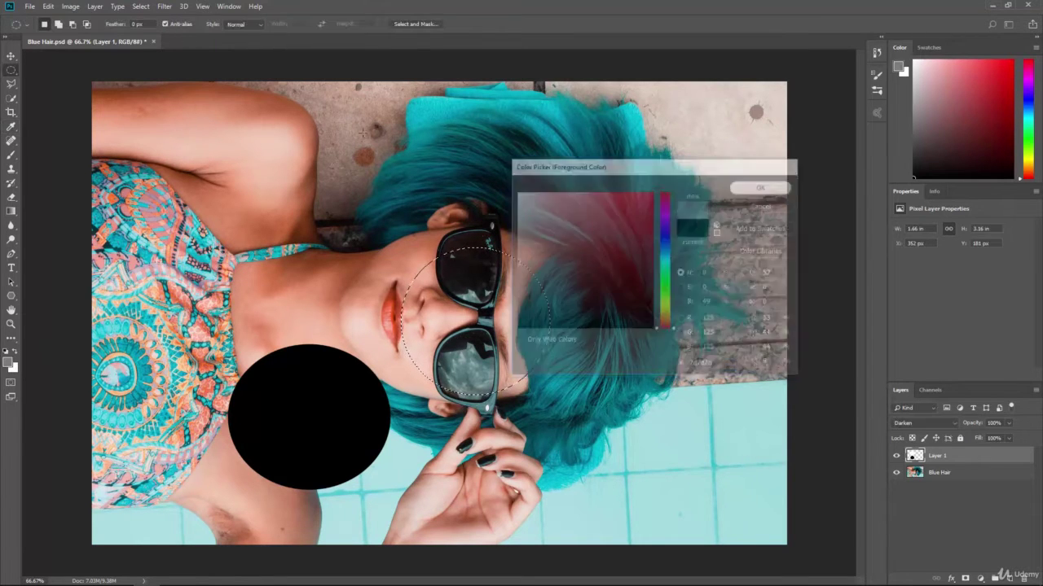
pyautogui.click(48, 6)
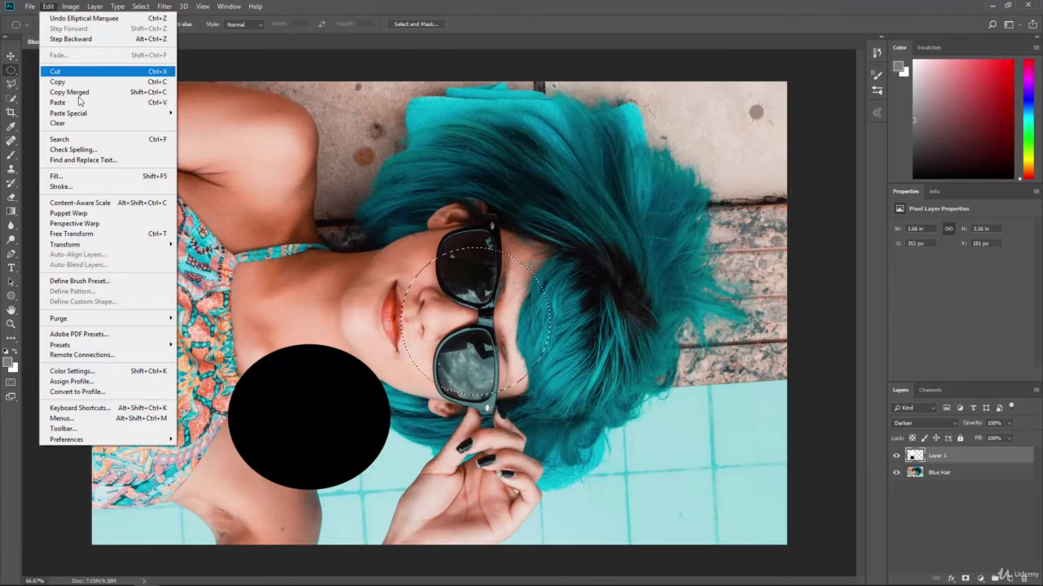
pyautogui.click(95, 178)
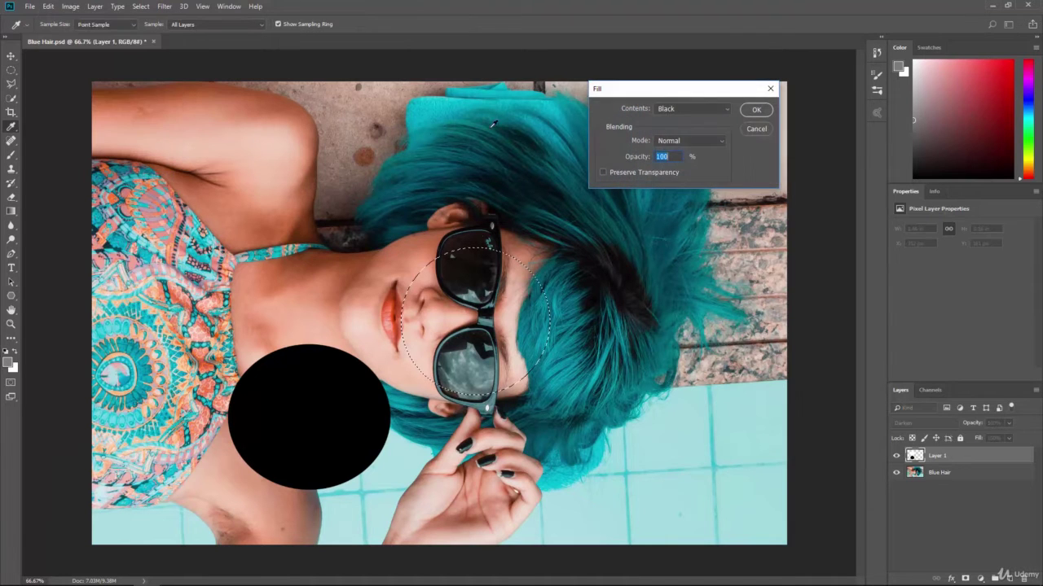
pyautogui.click(692, 108)
pyautogui.click(689, 203)
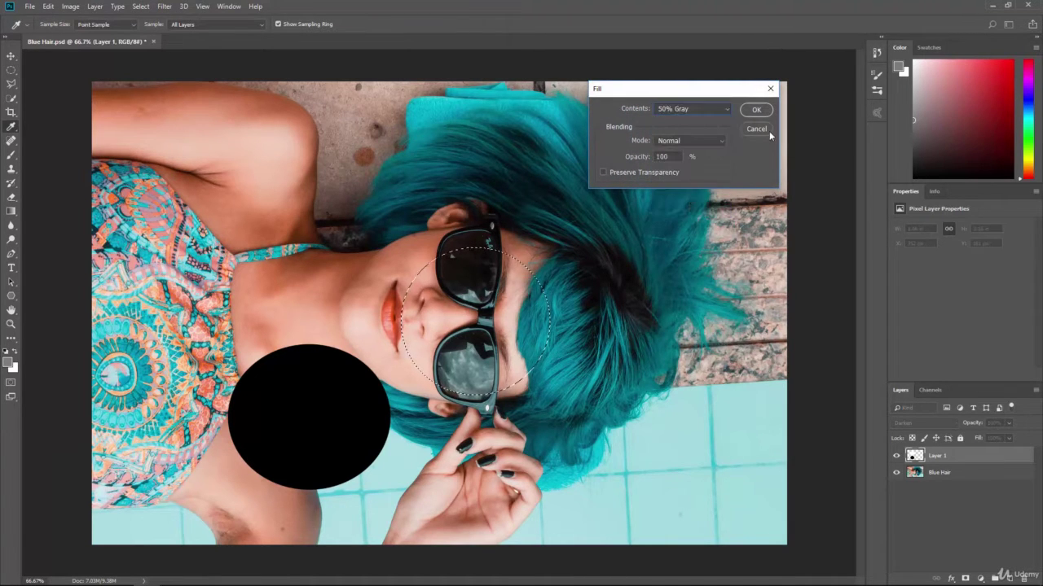
pyautogui.click(756, 109)
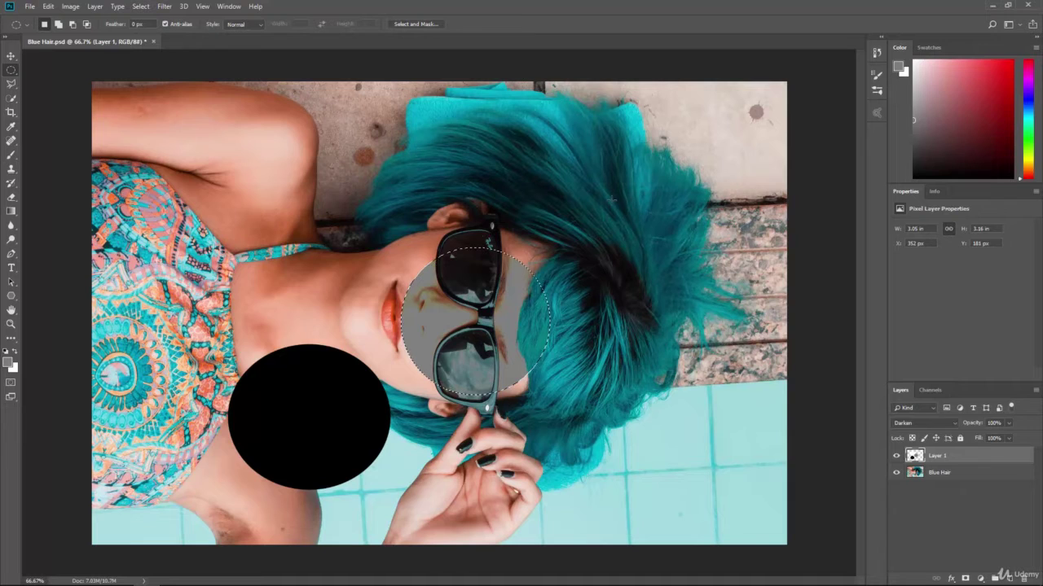
pyautogui.click(360, 308)
# Set Layer 1's blending mode to Multiply and reposition its ellipses to about X 239 px, Y 167 px
pyautogui.click(10, 55)
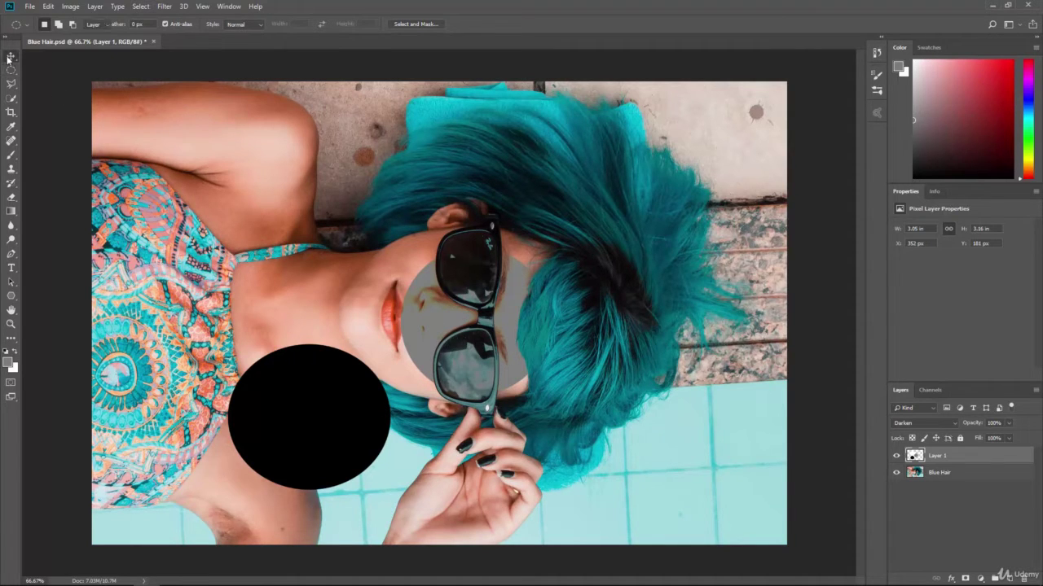
pyautogui.moveTo(307, 404); pyautogui.dragTo(278, 417)
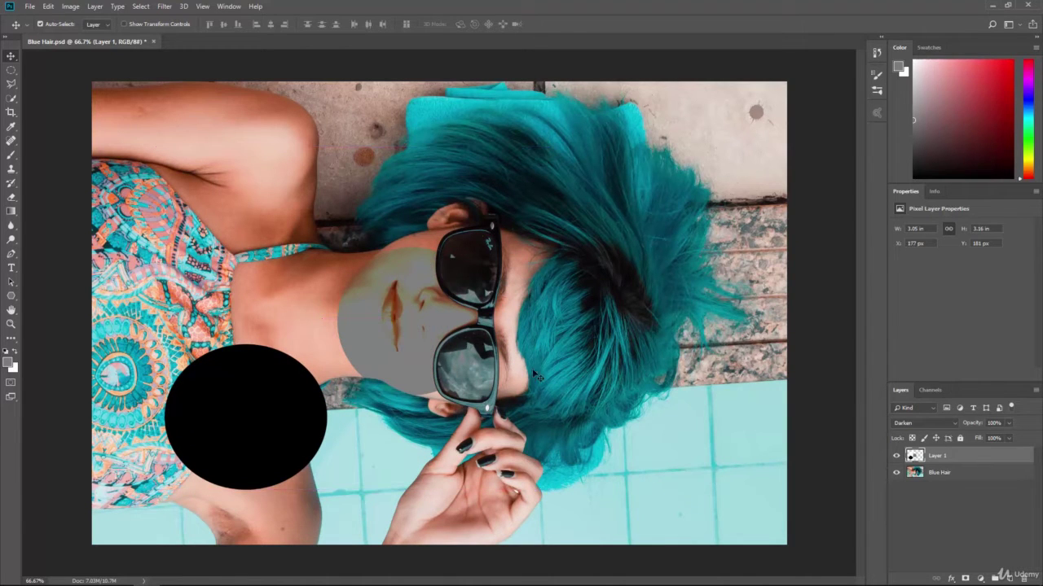
pyautogui.click(910, 423)
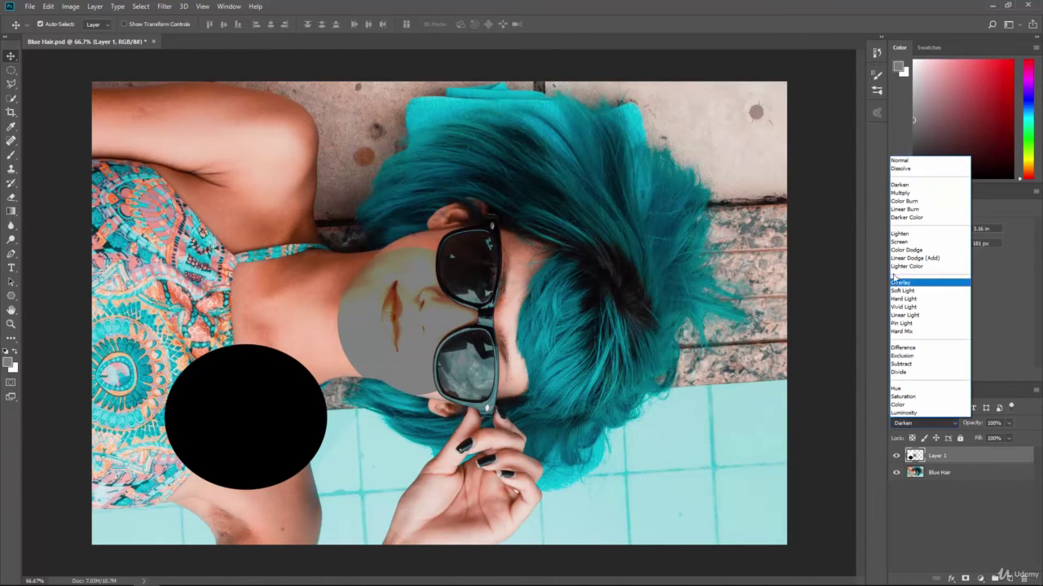
pyautogui.click(911, 193)
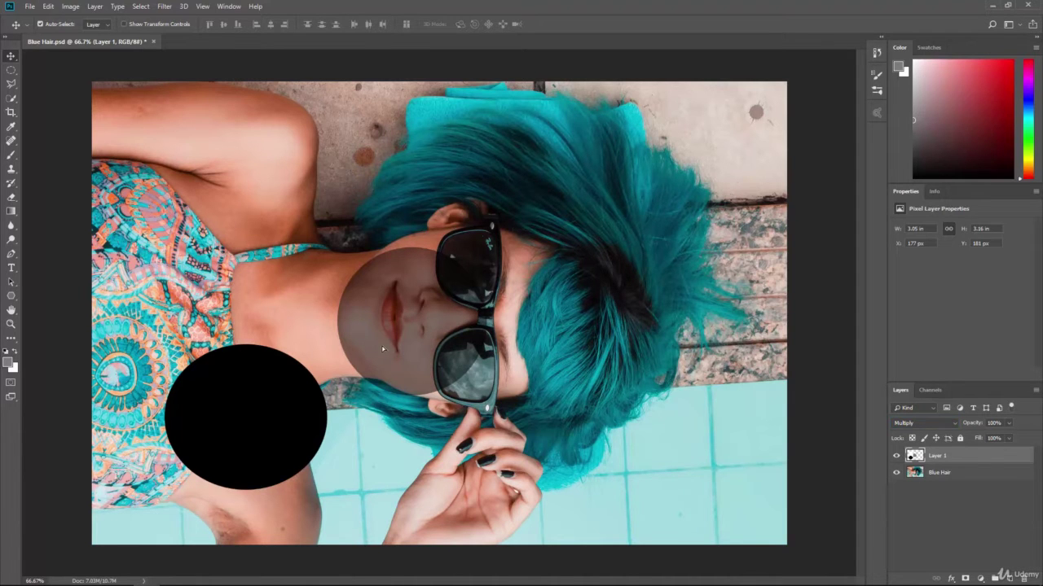
pyautogui.moveTo(383, 349)
pyautogui.mouseDown()
pyautogui.moveTo(394, 371)
pyautogui.moveTo(440, 367)
pyautogui.moveTo(456, 334)
pyautogui.moveTo(397, 287)
pyautogui.moveTo(394, 356)
pyautogui.moveTo(440, 334)
pyautogui.moveTo(384, 340)
pyautogui.mouseUp()
# Set Layer 1's blending mode to Color Burn and move its ellipses to about X 165 px, Y 185 px
pyautogui.click(909, 424)
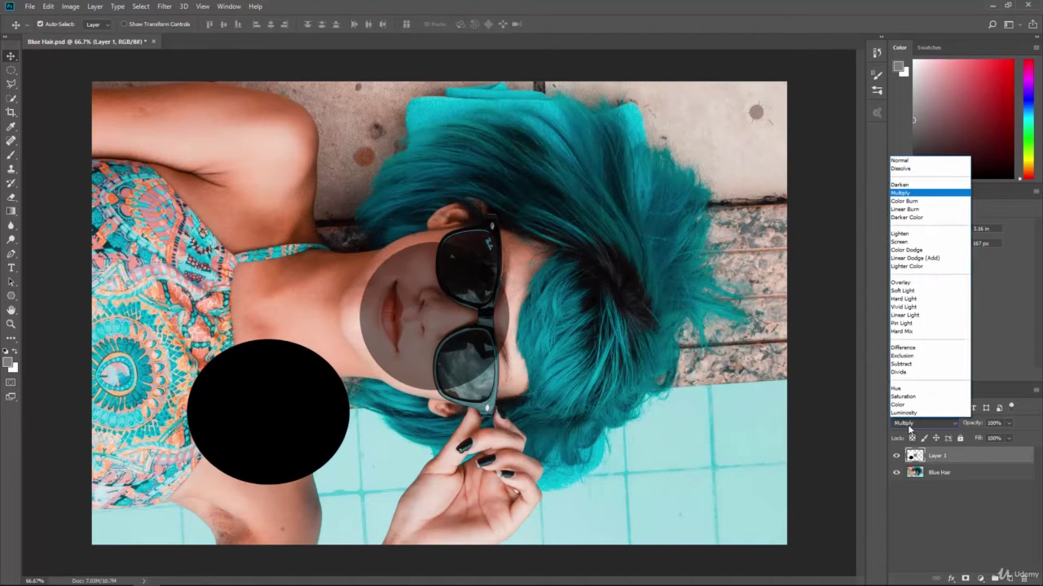
pyautogui.click(916, 201)
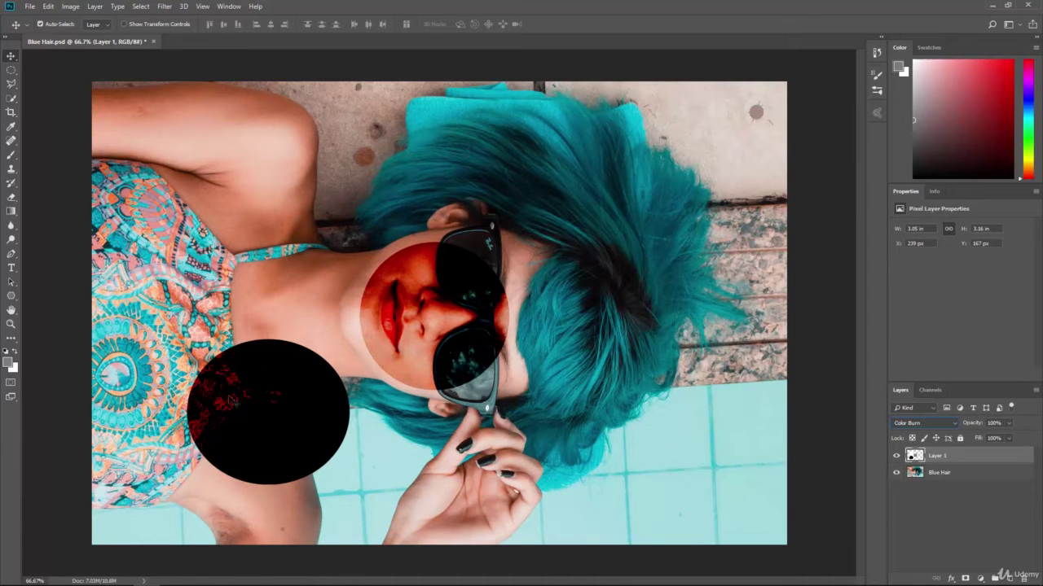
pyautogui.moveTo(230, 402); pyautogui.dragTo(209, 453)
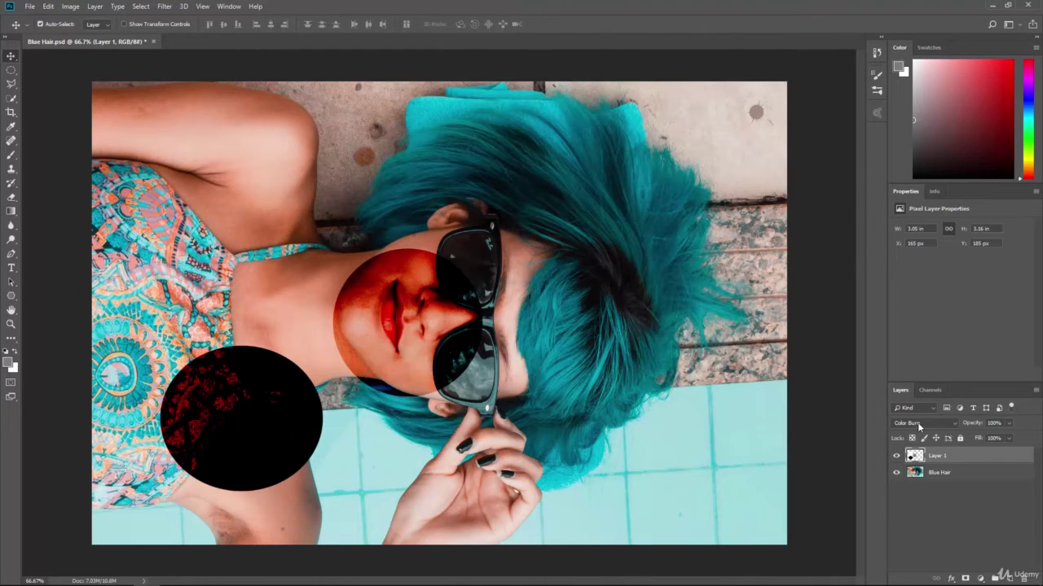
# Try the Linear Burn and Darker Color blending modes on Layer 1
pyautogui.click(917, 422)
pyautogui.click(913, 210)
pyautogui.click(930, 422)
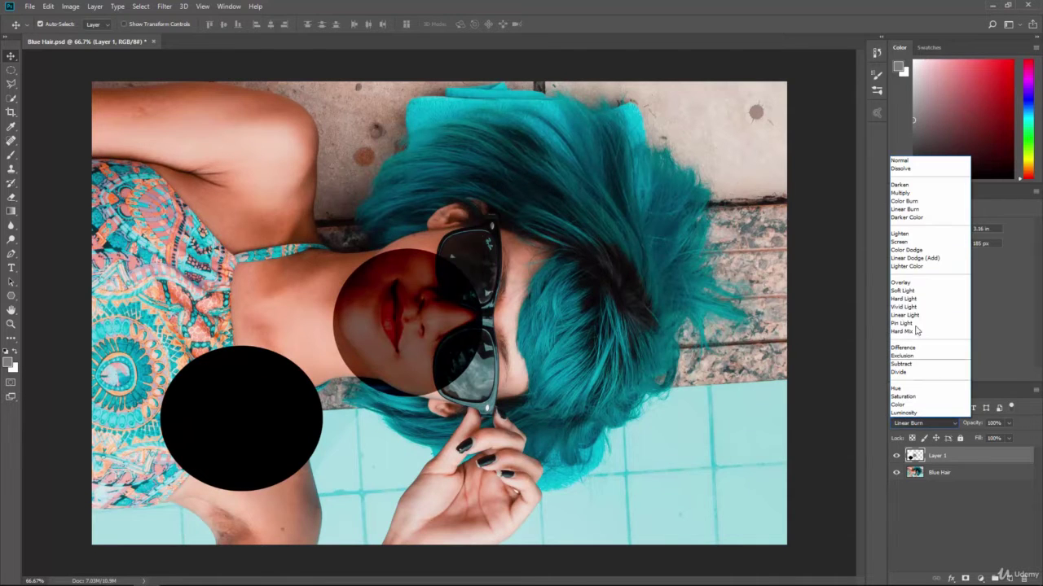
pyautogui.click(914, 222)
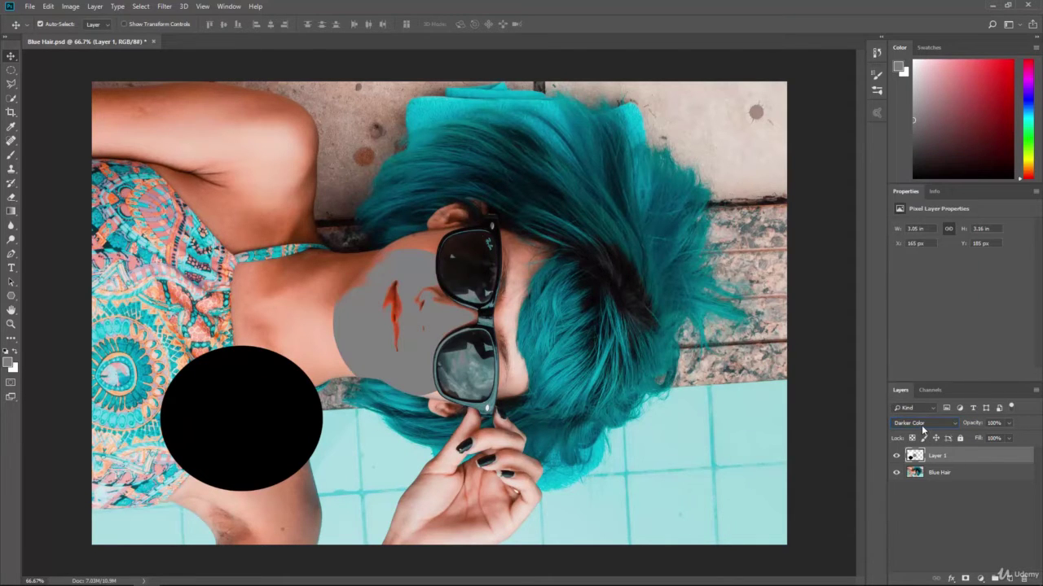
# Set Layer 1's blending mode to Lighten and move its ellipses to about X 207 px, Y 167 px
pyautogui.click(923, 427)
pyautogui.click(912, 234)
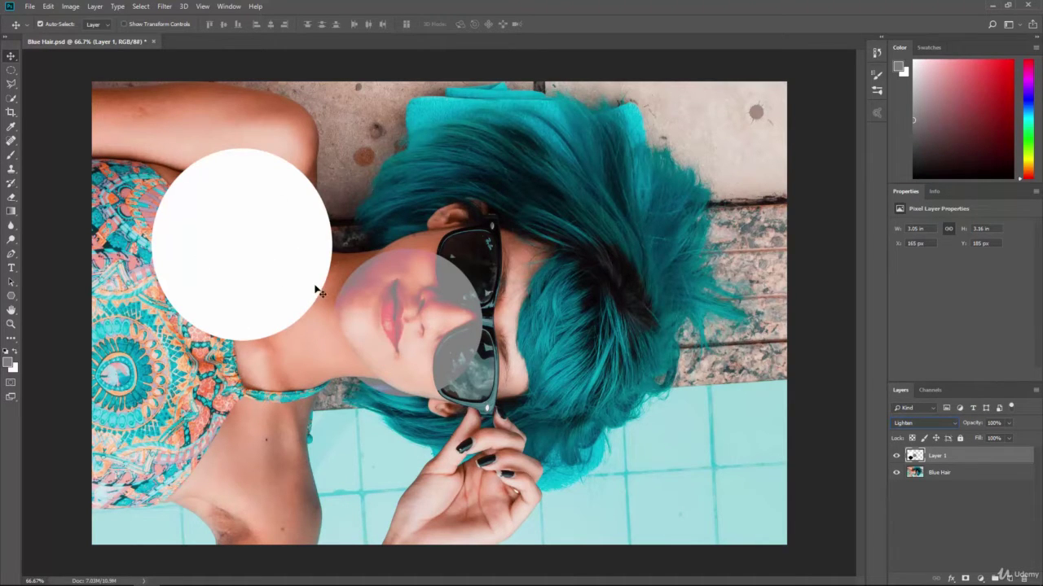
pyautogui.moveTo(423, 316)
pyautogui.mouseDown()
pyautogui.moveTo(426, 307)
pyautogui.moveTo(486, 330)
pyautogui.moveTo(439, 310)
pyautogui.mouseUp()
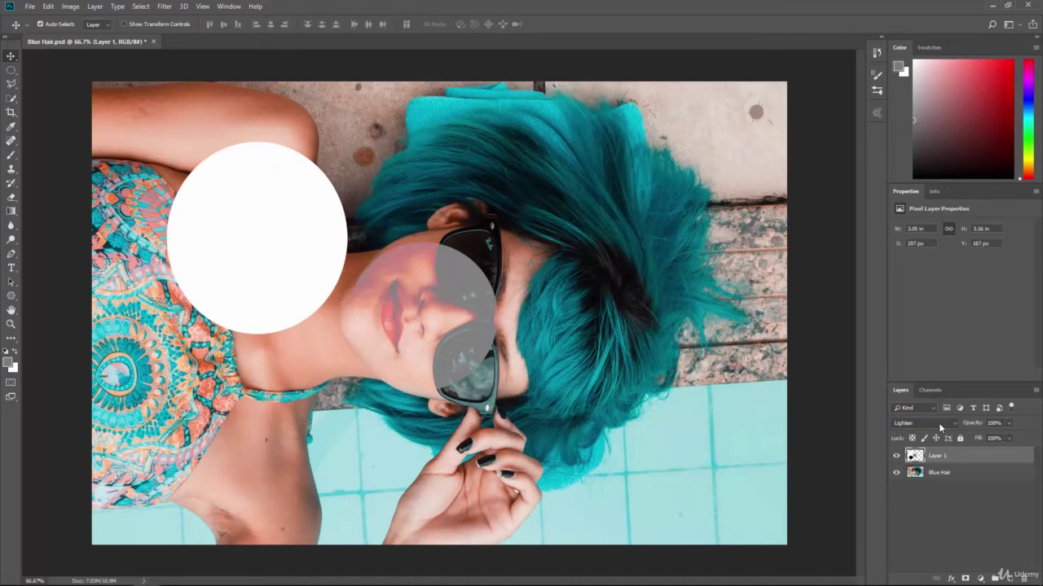
# Set Layer 1's blending mode to Screen and move its ellipses to about X 231 px, Y 192 px
pyautogui.click(938, 423)
pyautogui.click(920, 236)
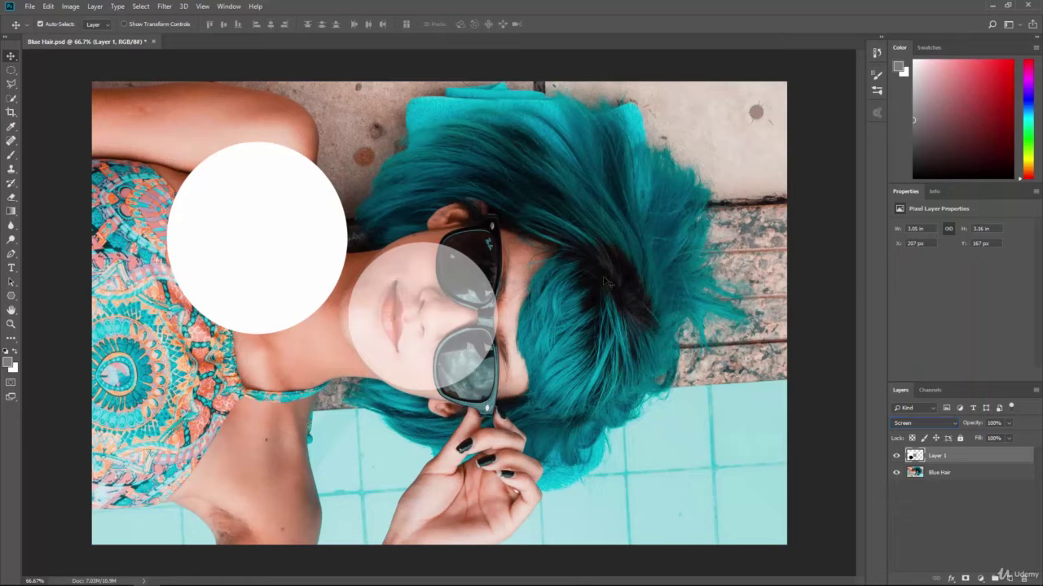
pyautogui.moveTo(439, 310); pyautogui.dragTo(457, 321)
# Set Layer 1's blending mode to Color Dodge and move the gray ellipse across the sunglasses toward the hair
pyautogui.click(898, 426)
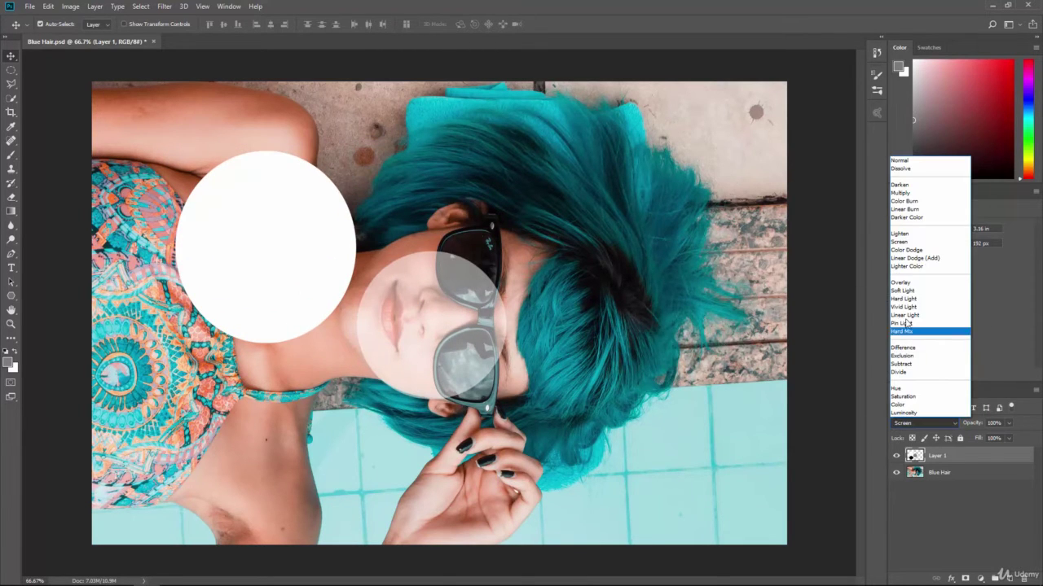
pyautogui.click(910, 250)
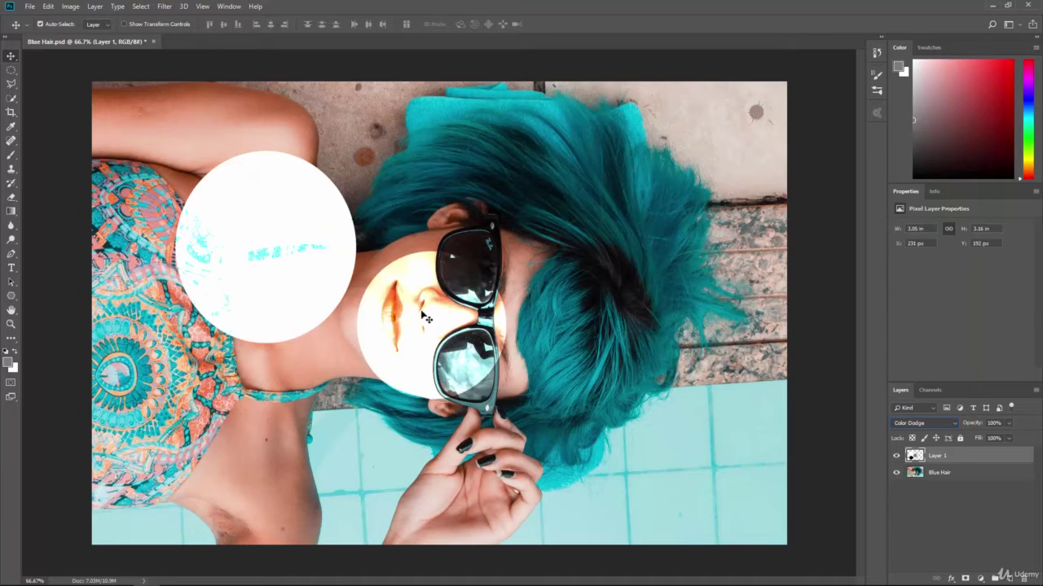
pyautogui.moveTo(425, 317); pyautogui.dragTo(451, 303)
# Try the Linear Dodge (Add) and Lighter Color blending modes on Layer 1
pyautogui.click(931, 421)
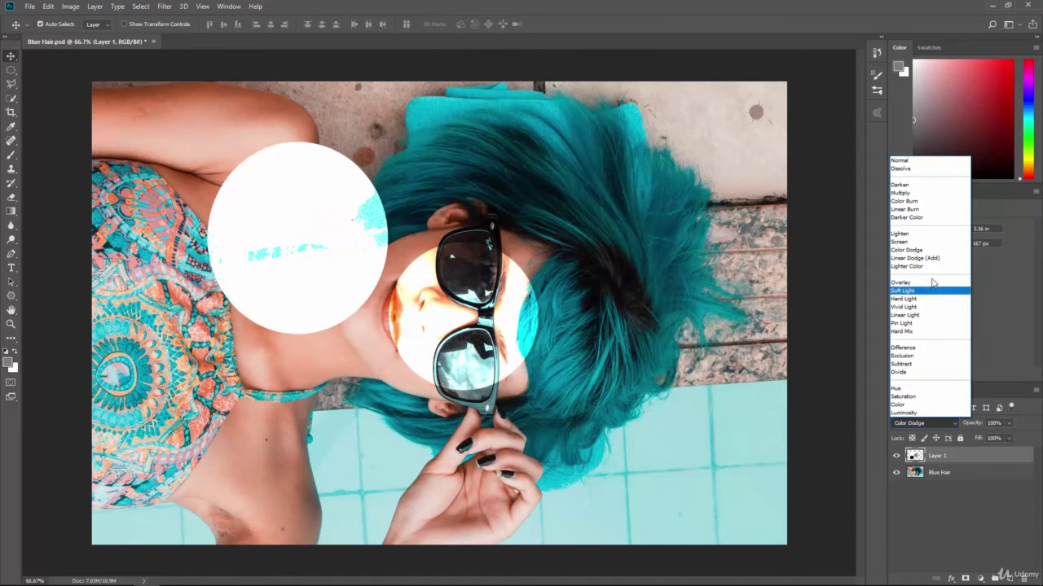
pyautogui.click(928, 285)
pyautogui.click(921, 421)
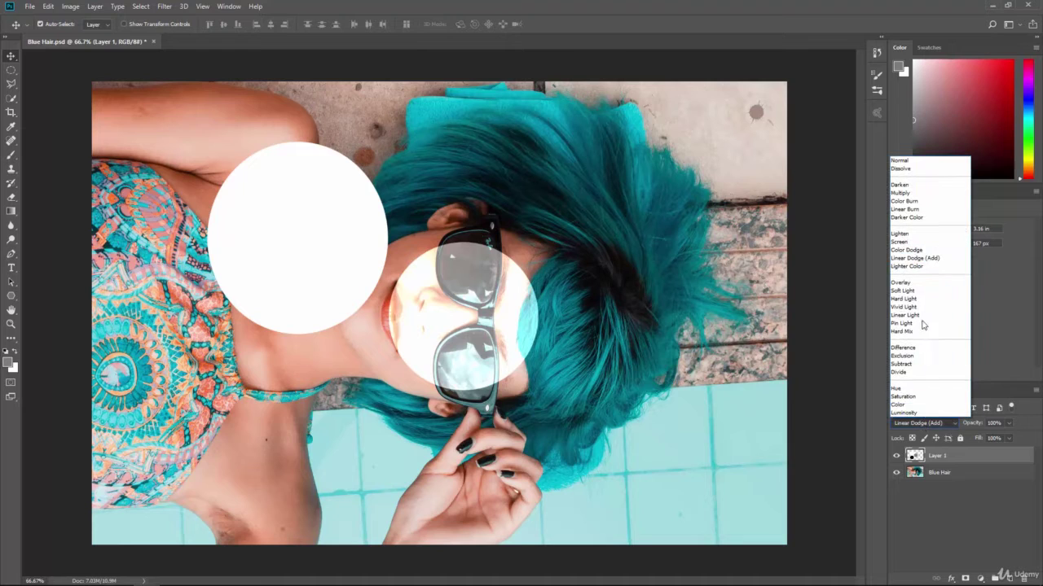
pyautogui.click(909, 264)
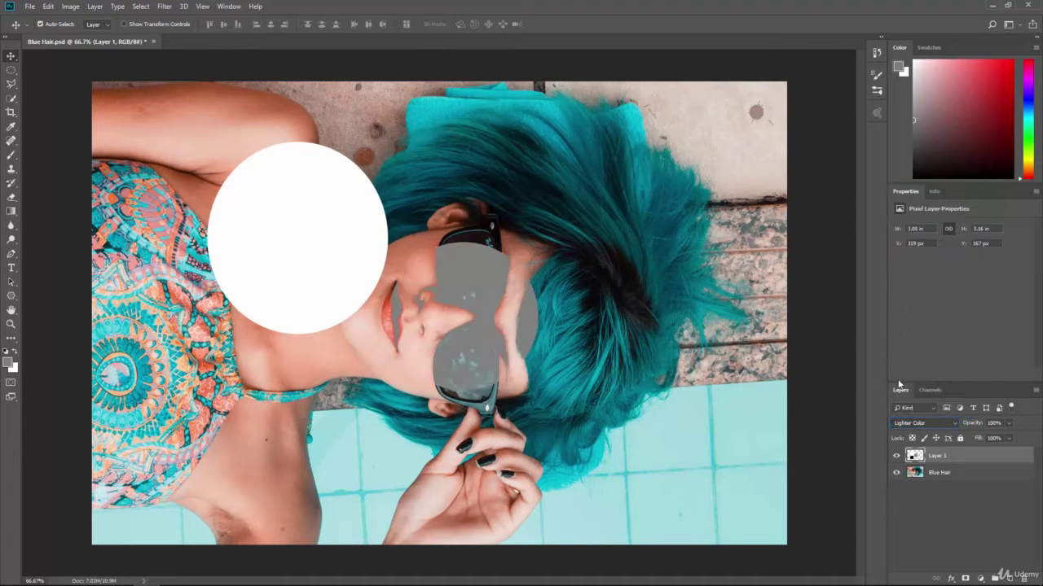
# Set Layer 1's blending mode to Overlay and move its ellipses to about X 114 px, Y 167 px
pyautogui.click(909, 423)
pyautogui.click(911, 282)
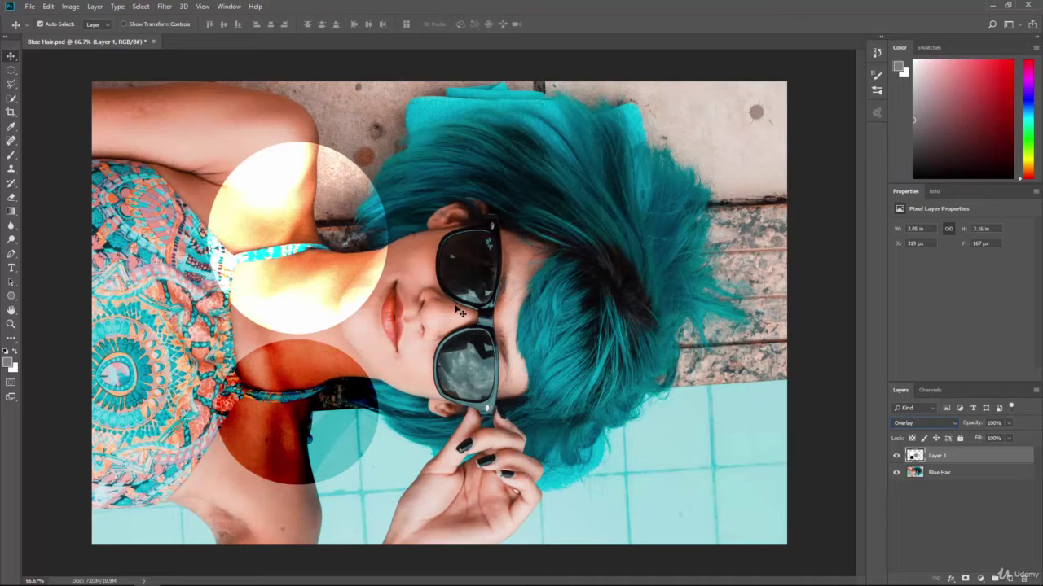
pyautogui.moveTo(460, 312); pyautogui.dragTo(381, 305)
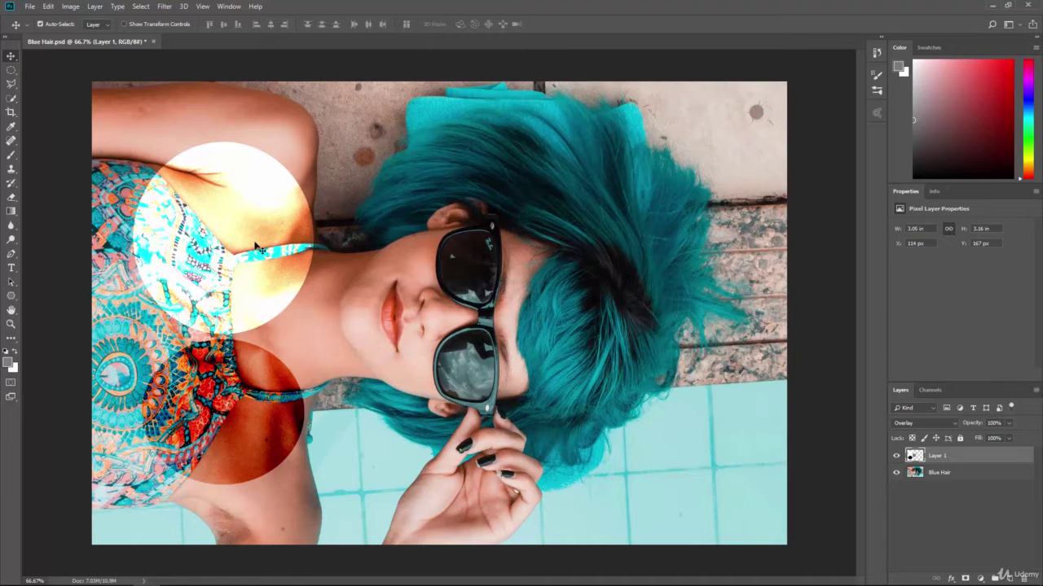
# Set Layer 1's blending mode to Difference and move its ellipses to about X 195 px, Y 167 px
pyautogui.click(912, 424)
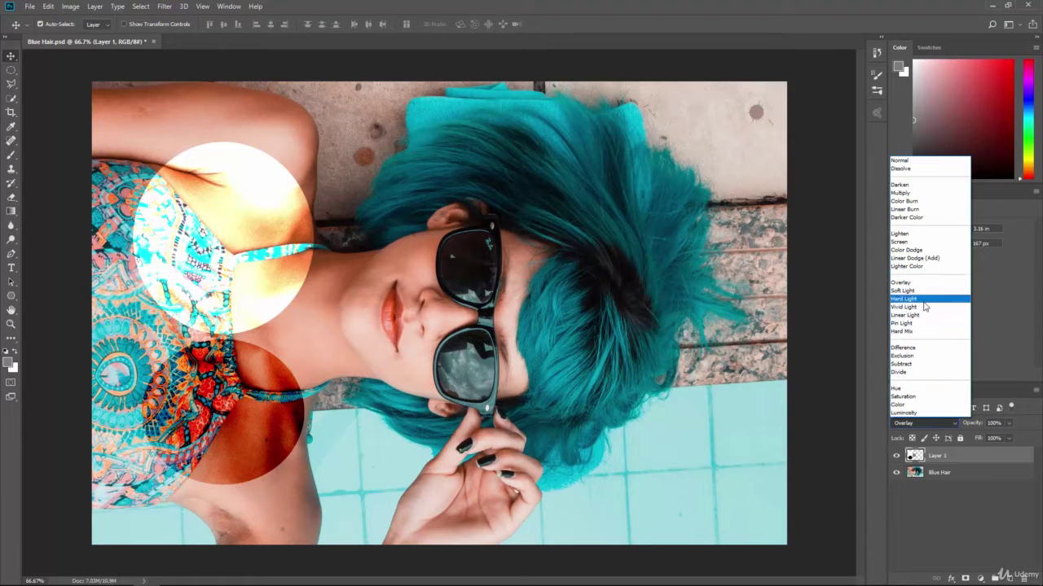
pyautogui.click(925, 348)
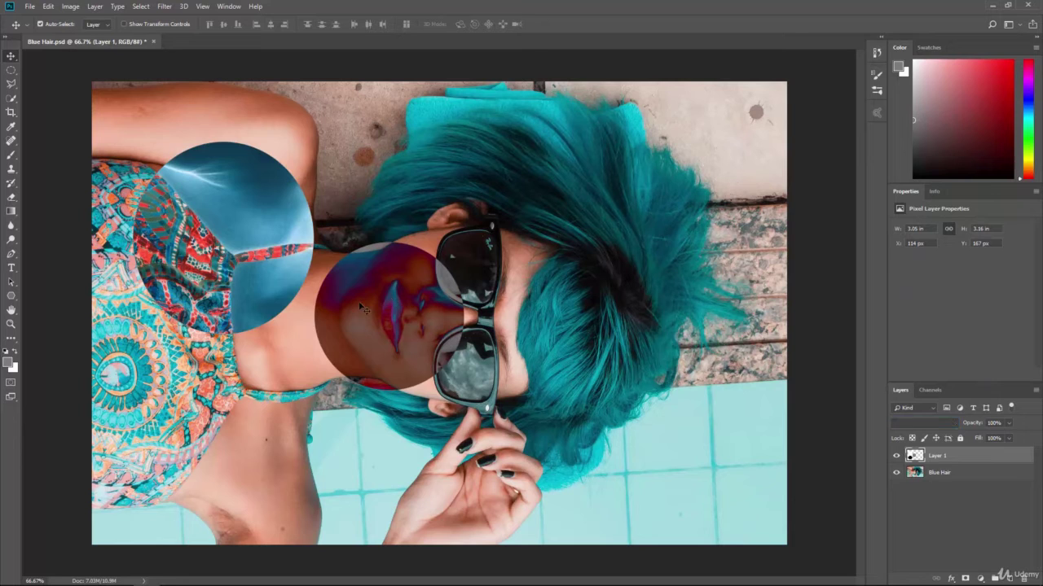
pyautogui.moveTo(361, 308); pyautogui.dragTo(430, 325)
# Set Layer 1's blending mode to Exclusion and move its ellipses to about X 503 px, Y 387 px
pyautogui.click(919, 421)
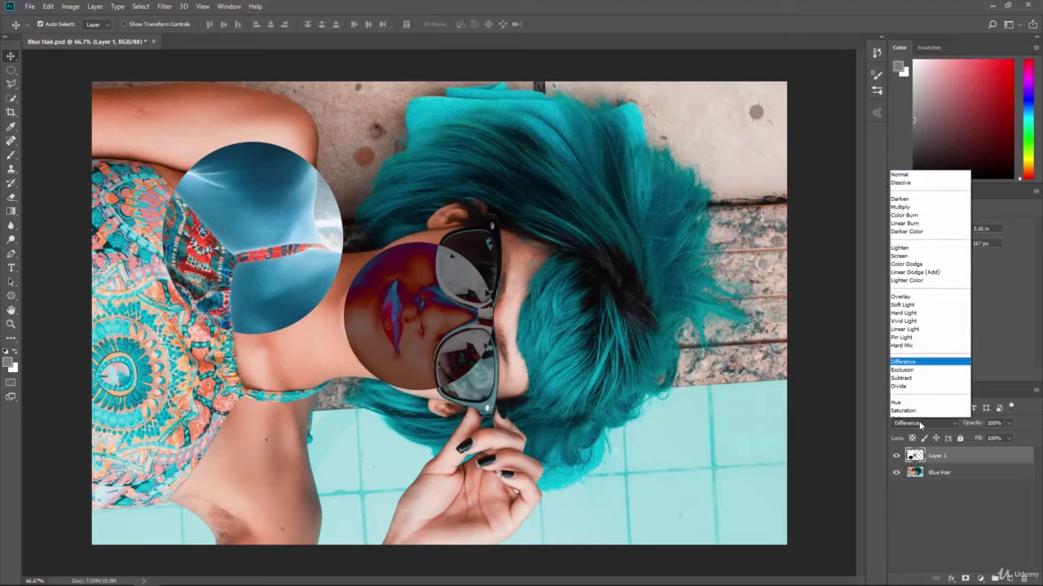
pyautogui.click(910, 359)
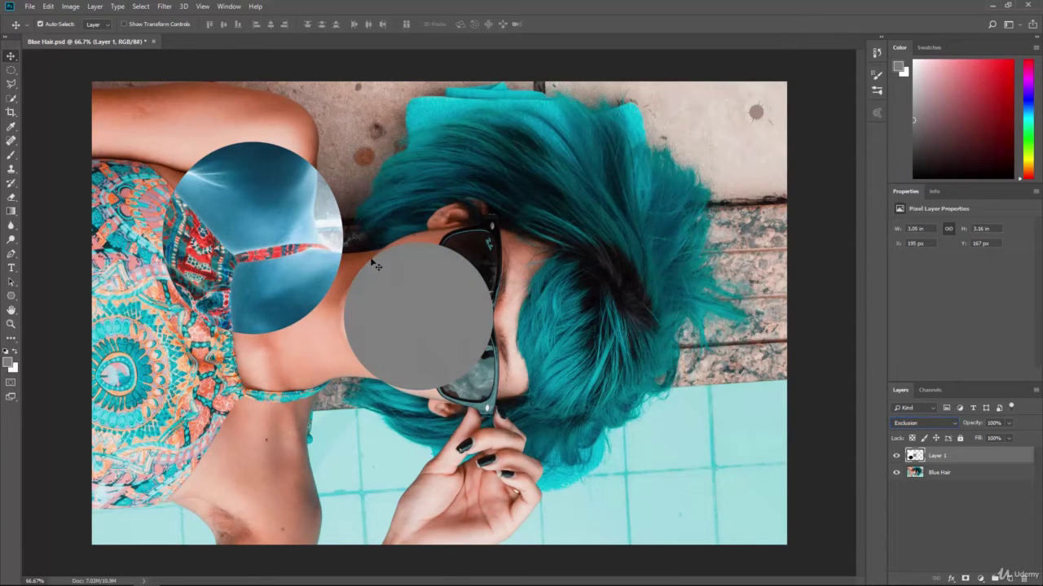
pyautogui.moveTo(430, 324); pyautogui.dragTo(456, 319)
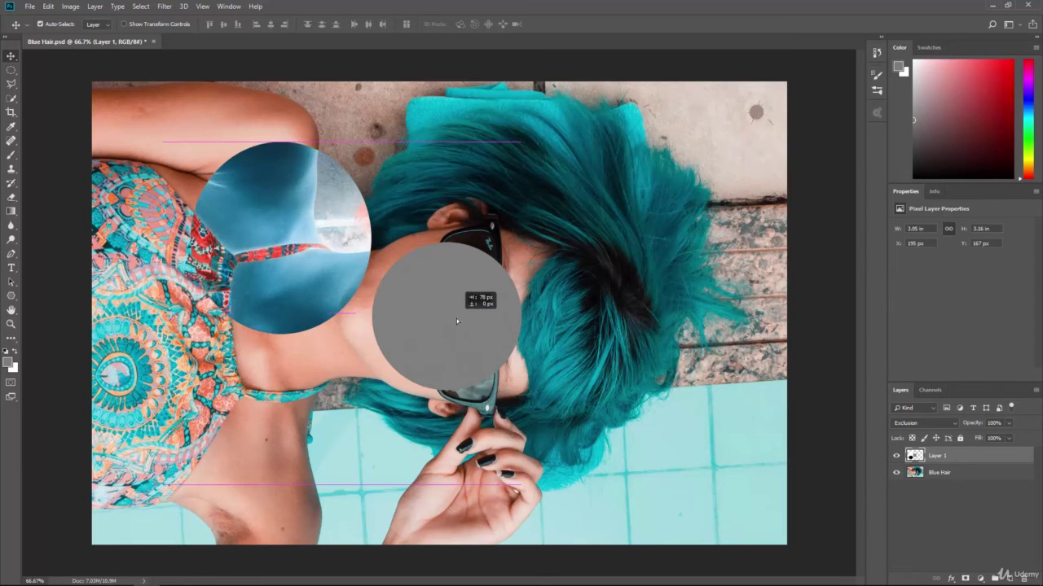
pyautogui.moveTo(487, 370); pyautogui.dragTo(504, 442)
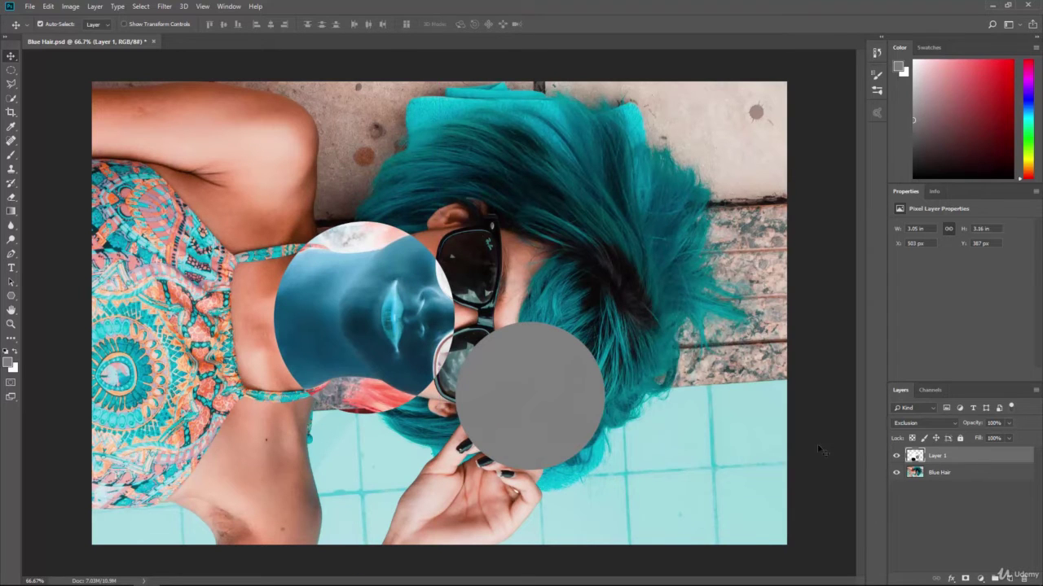
# Set Layer 1's blending mode to Subtract and move its ellipses to about X 293 px, Y 167 px
pyautogui.click(931, 425)
pyautogui.click(917, 363)
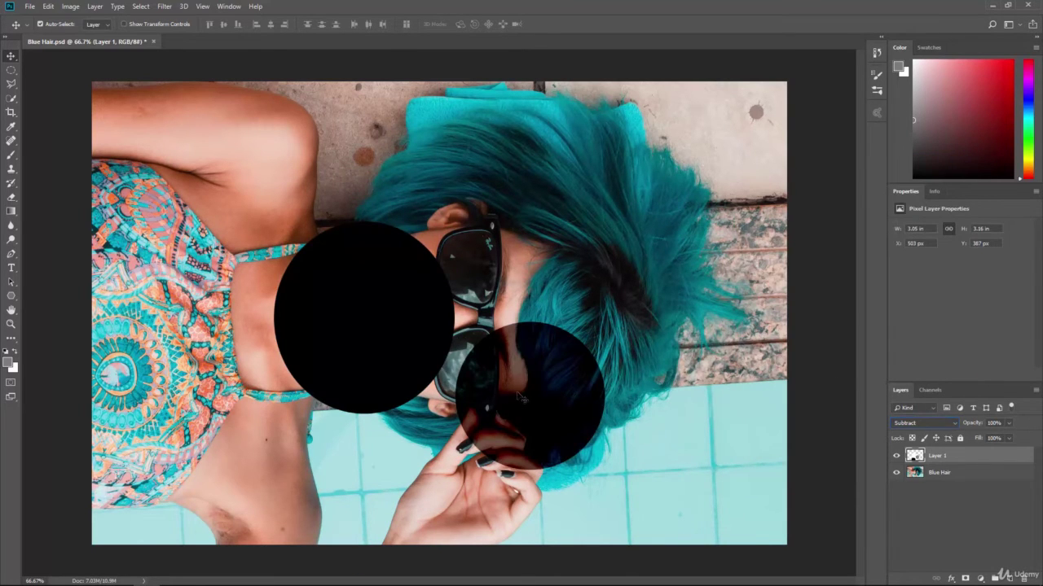
pyautogui.moveTo(522, 398); pyautogui.dragTo(440, 306)
# Try Layer 1 in Divide mode, and in Hue mode with its ellipses moved to about X 344 px, Y 197 px
pyautogui.click(904, 422)
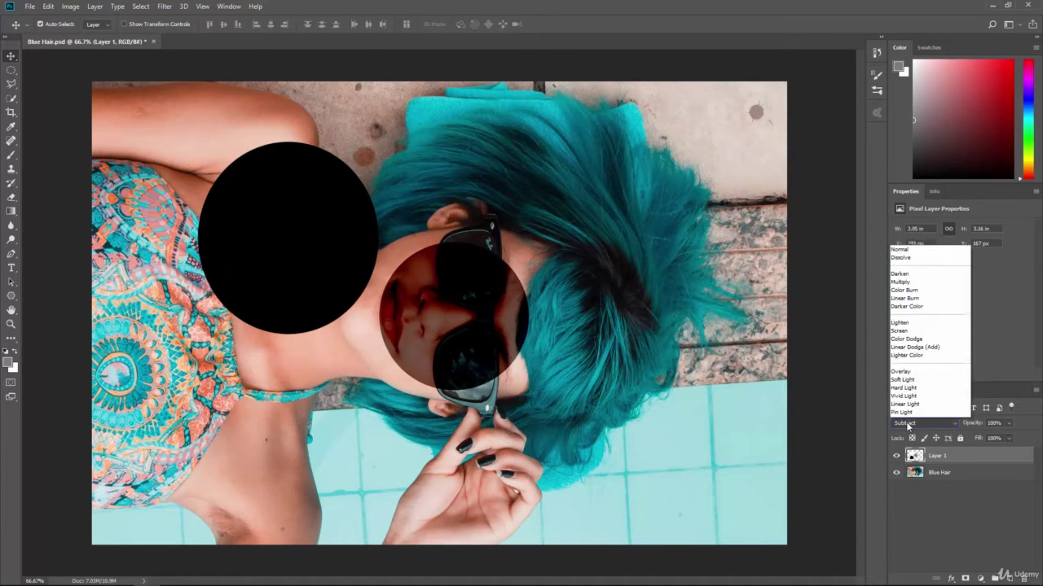
pyautogui.click(913, 387)
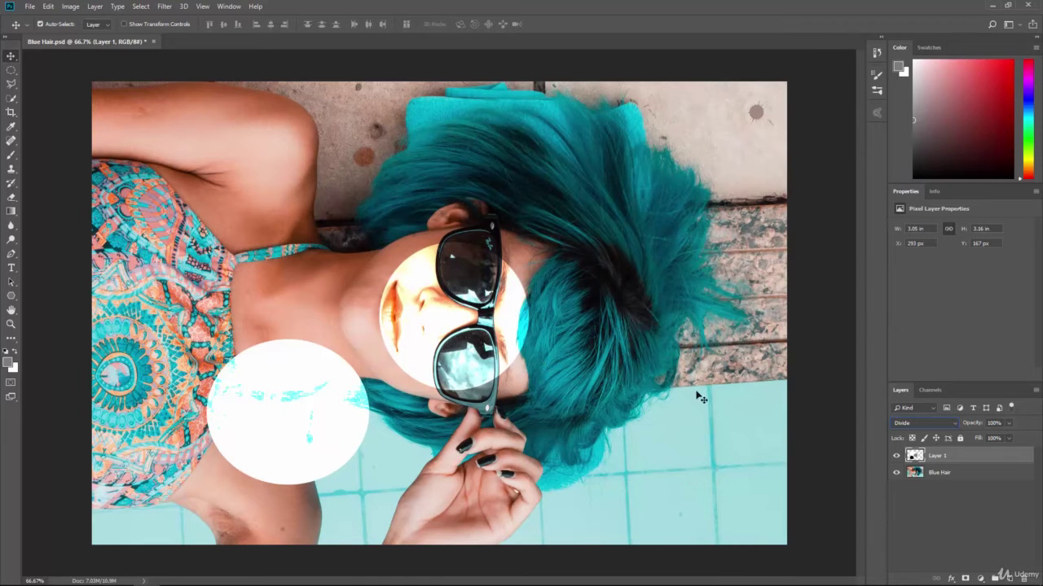
pyautogui.click(904, 422)
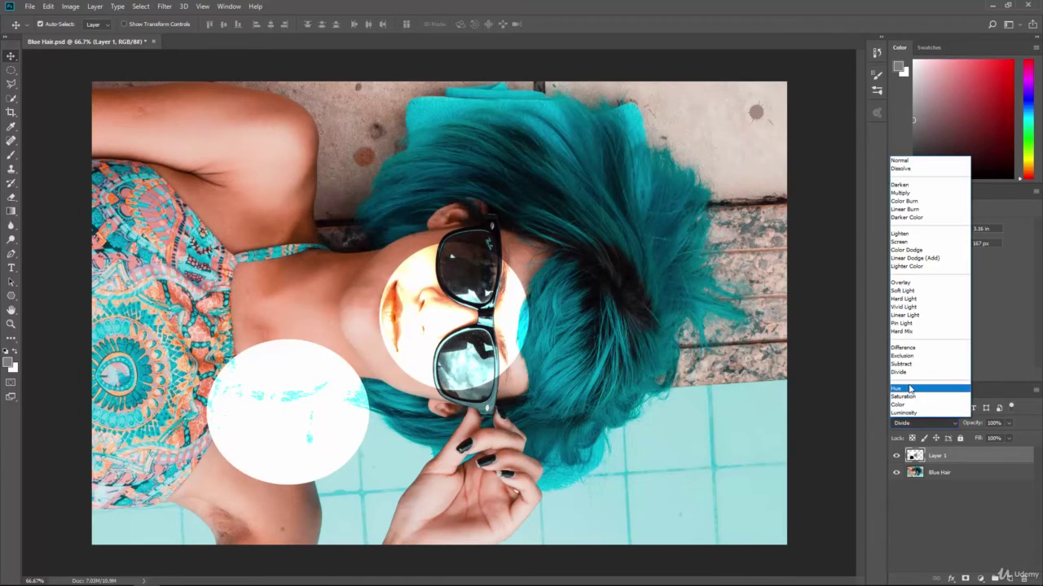
pyautogui.click(912, 387)
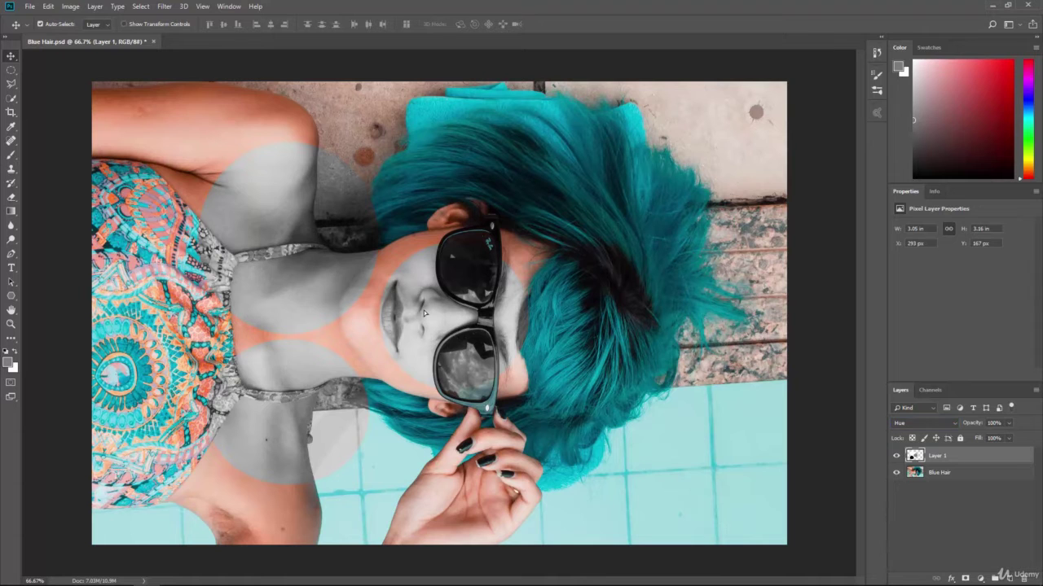
pyautogui.moveTo(422, 311); pyautogui.dragTo(440, 324)
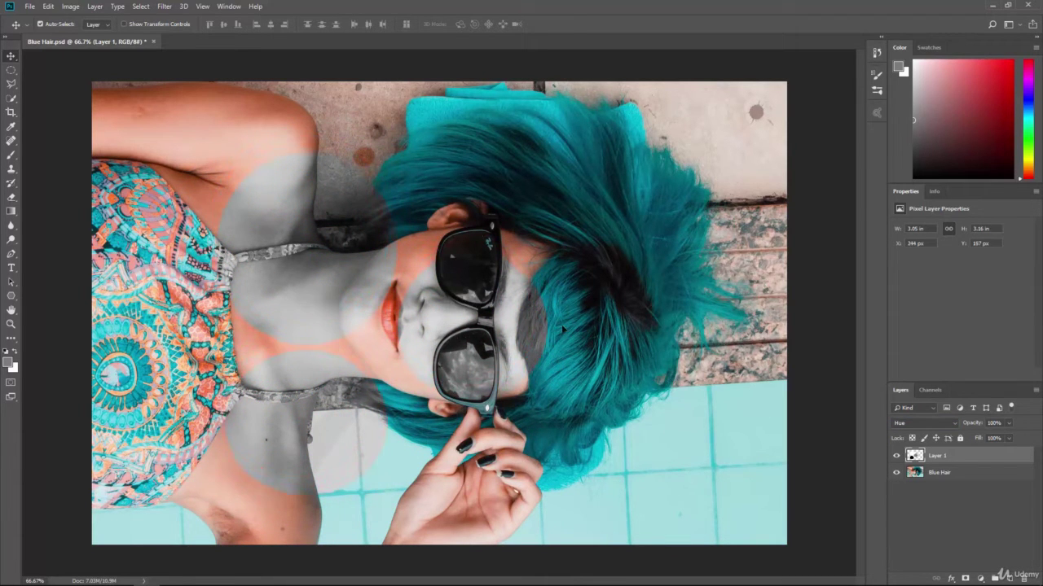
# Try the Saturation, Color and Luminosity blending modes on Layer 1 and move its ellipses to about X 263 px, Y 137 px
pyautogui.click(903, 424)
pyautogui.click(905, 392)
pyautogui.click(912, 417)
pyautogui.click(910, 406)
pyautogui.click(911, 418)
pyautogui.click(910, 412)
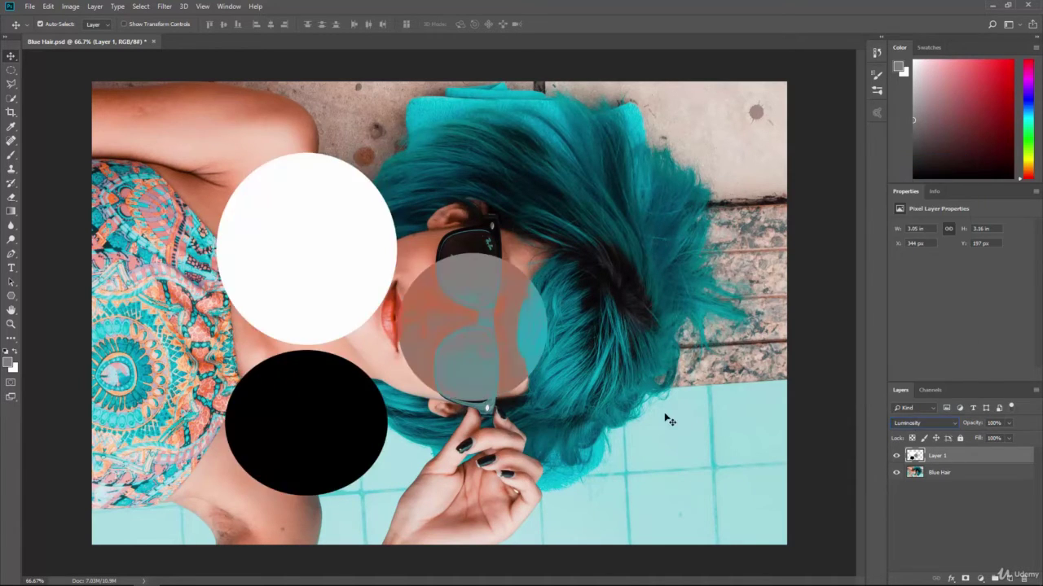
pyautogui.moveTo(517, 345); pyautogui.dragTo(456, 304)
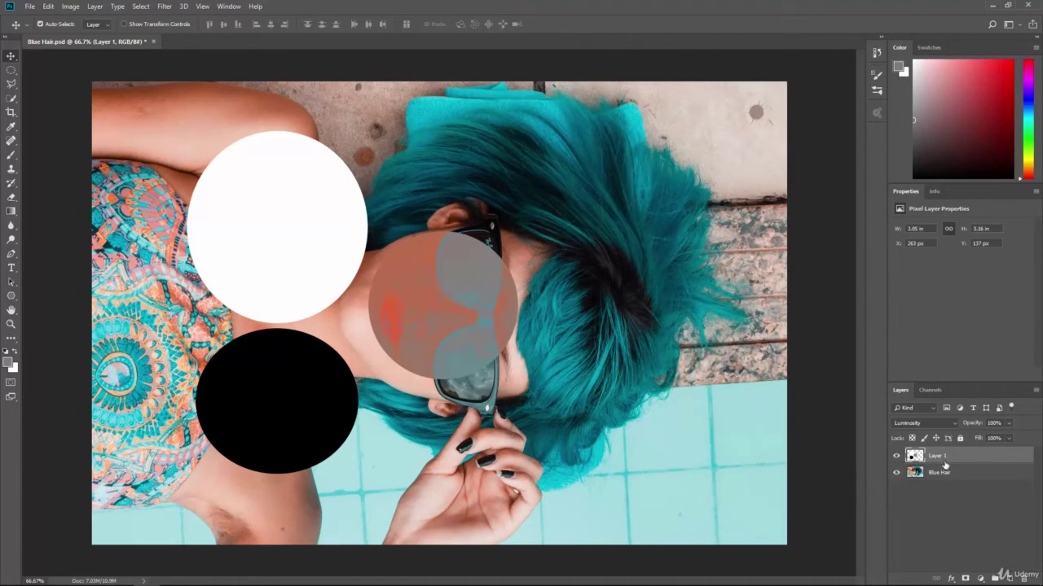
# Delete the ellipse layer and add a new empty layer above Blue Hair
pyautogui.moveTo(960, 463); pyautogui.dragTo(1010, 577)
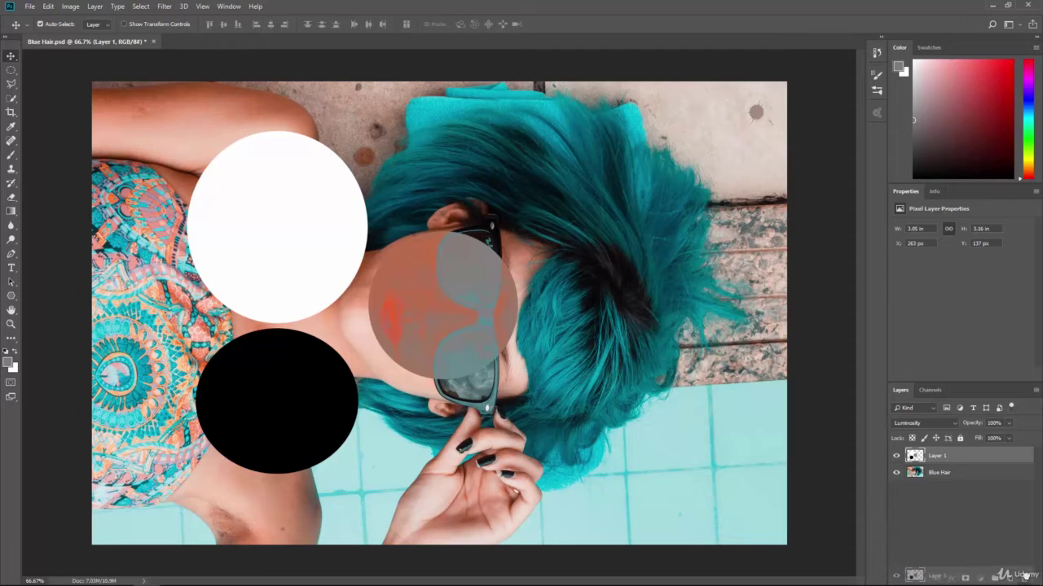
pyautogui.press('g')
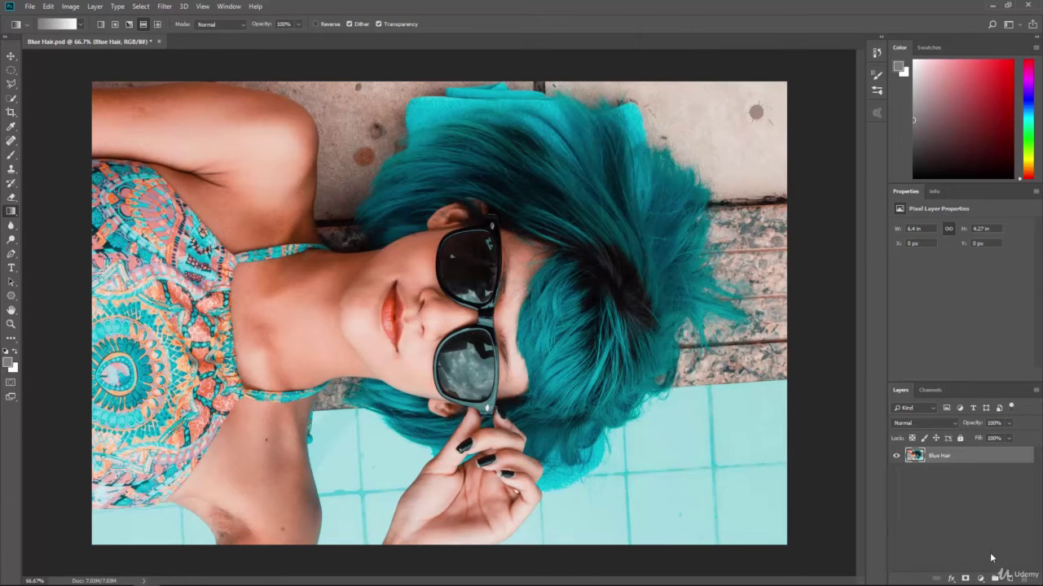
pyautogui.click(1010, 578)
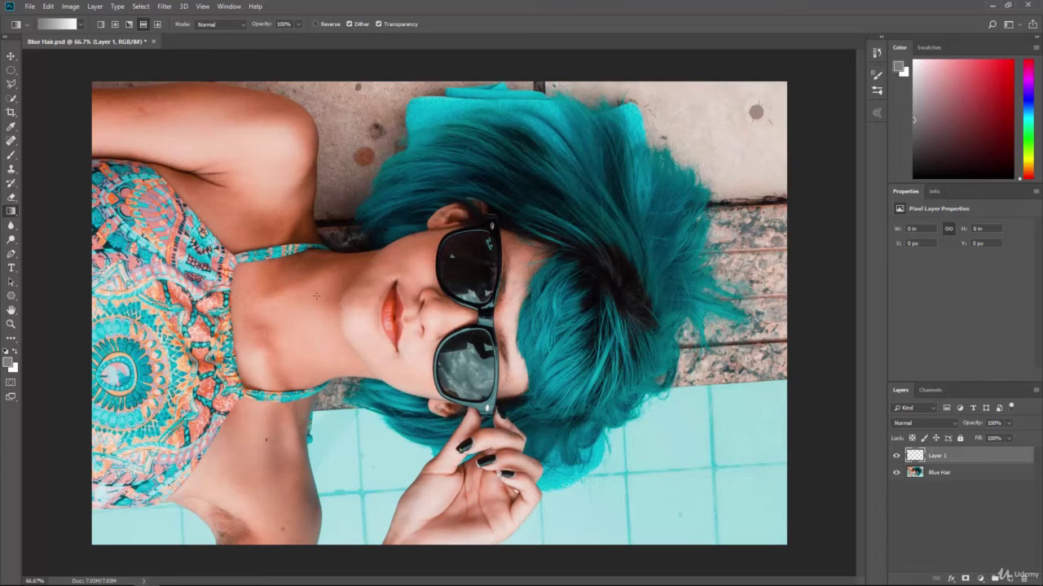
# Choose 50% gray (#808080) as the foreground color and brush two large overlapping patches onto the neck
pyautogui.click(9, 155)
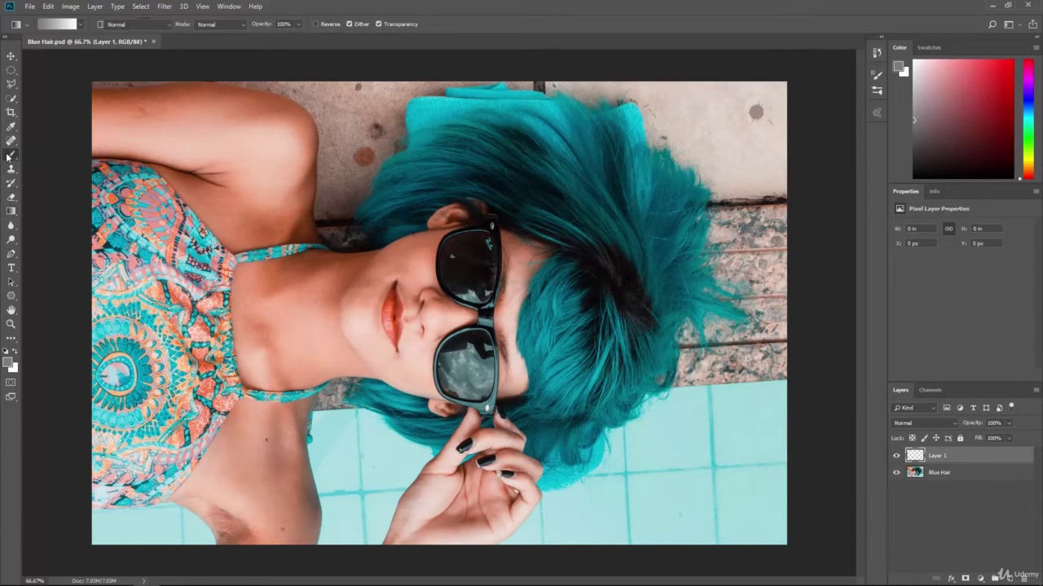
pyautogui.click(8, 364)
pyautogui.moveTo(554, 329)
pyautogui.mouseDown()
pyautogui.moveTo(513, 310)
pyautogui.moveTo(496, 262)
pyautogui.mouseUp()
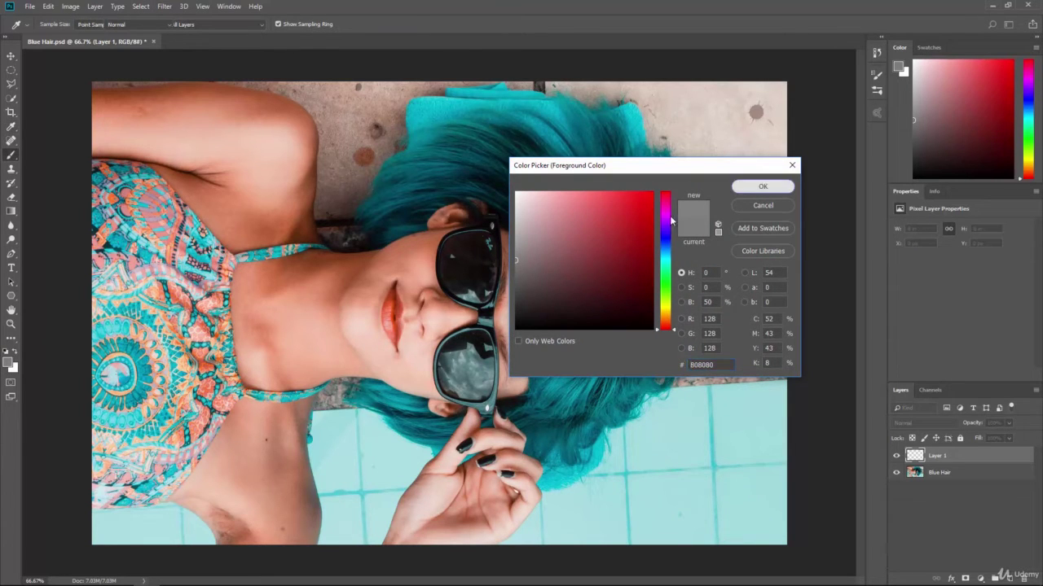
pyautogui.click(742, 187)
pyautogui.click(342, 262)
pyautogui.moveTo(325, 278)
pyautogui.mouseDown()
pyautogui.moveTo(275, 273)
pyautogui.moveTo(286, 293)
pyautogui.mouseUp()
# Set Layer 1's blending mode to Multiply and paint gray across the neck, face and front of the hair
pyautogui.click(922, 425)
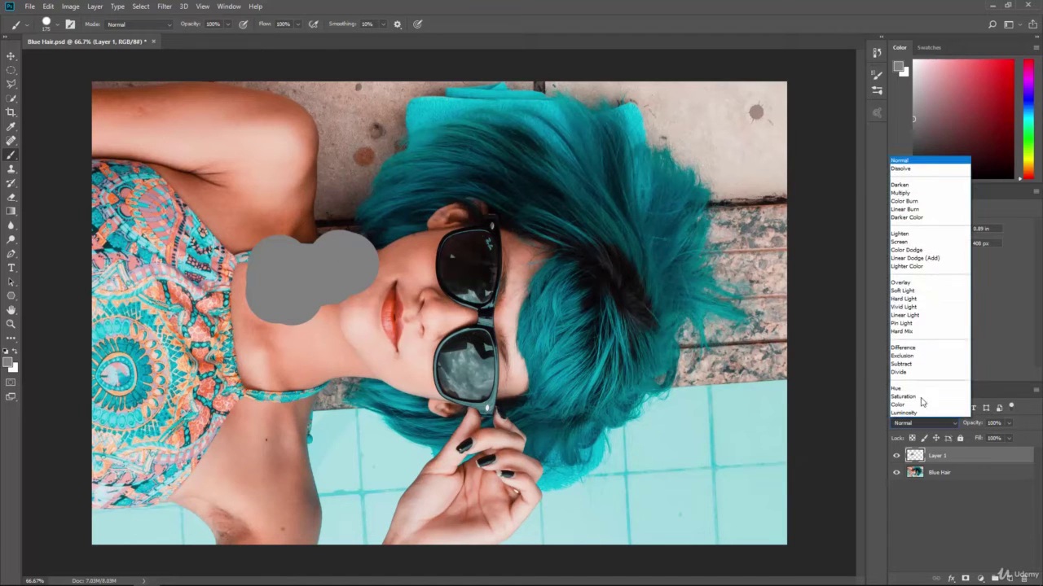
pyautogui.click(926, 193)
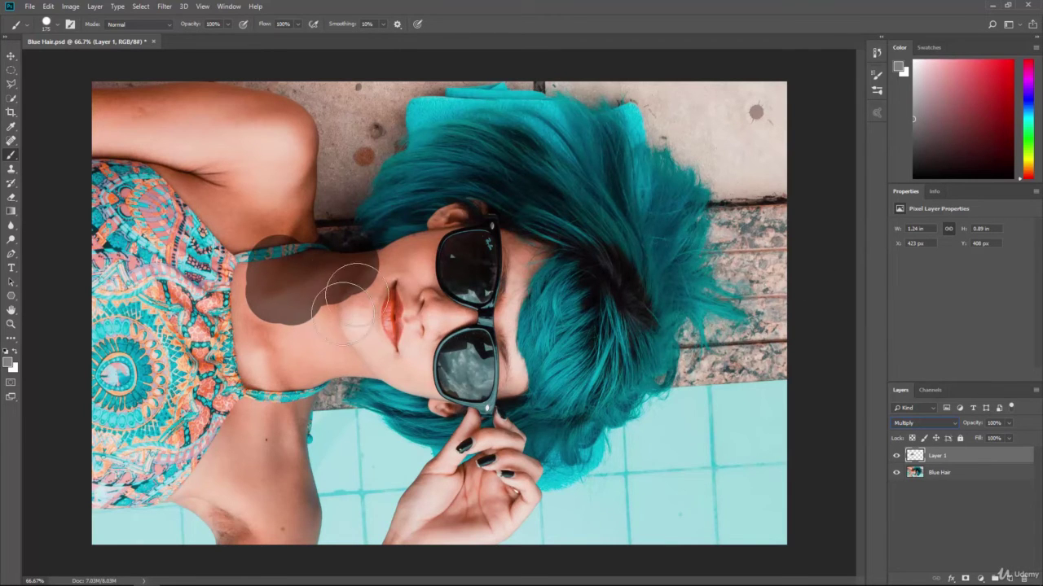
pyautogui.moveTo(347, 293)
pyautogui.mouseDown()
pyautogui.moveTo(345, 350)
pyautogui.moveTo(361, 256)
pyautogui.moveTo(401, 262)
pyautogui.moveTo(353, 321)
pyautogui.moveTo(407, 325)
pyautogui.moveTo(481, 301)
pyautogui.moveTo(553, 318)
pyautogui.moveTo(326, 400)
pyautogui.moveTo(399, 261)
pyautogui.mouseUp()
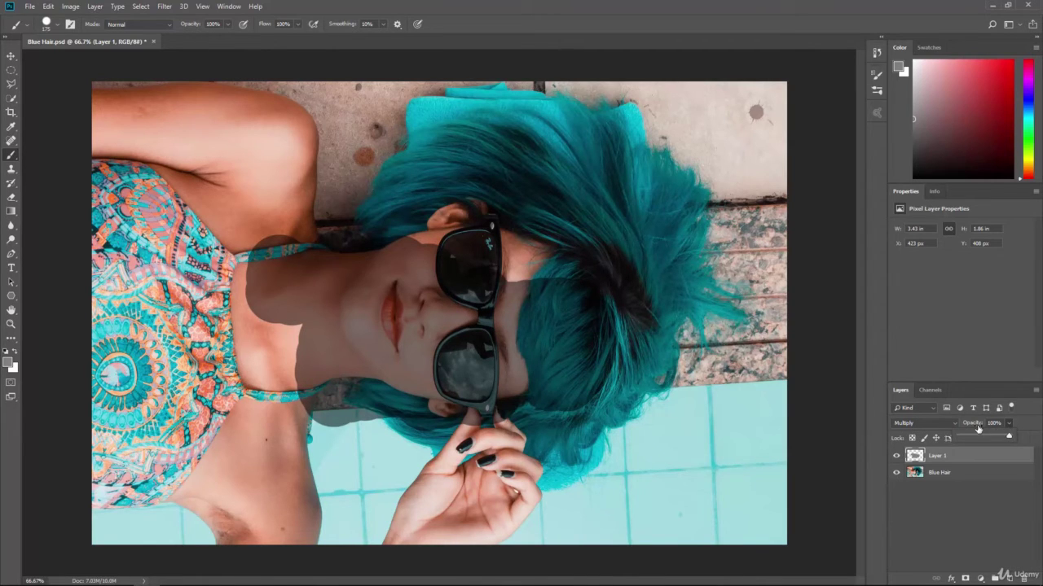
# Reduce Layer 1's opacity to 42% and paint black over the neck, chest and face
pyautogui.moveTo(1003, 439); pyautogui.dragTo(975, 439)
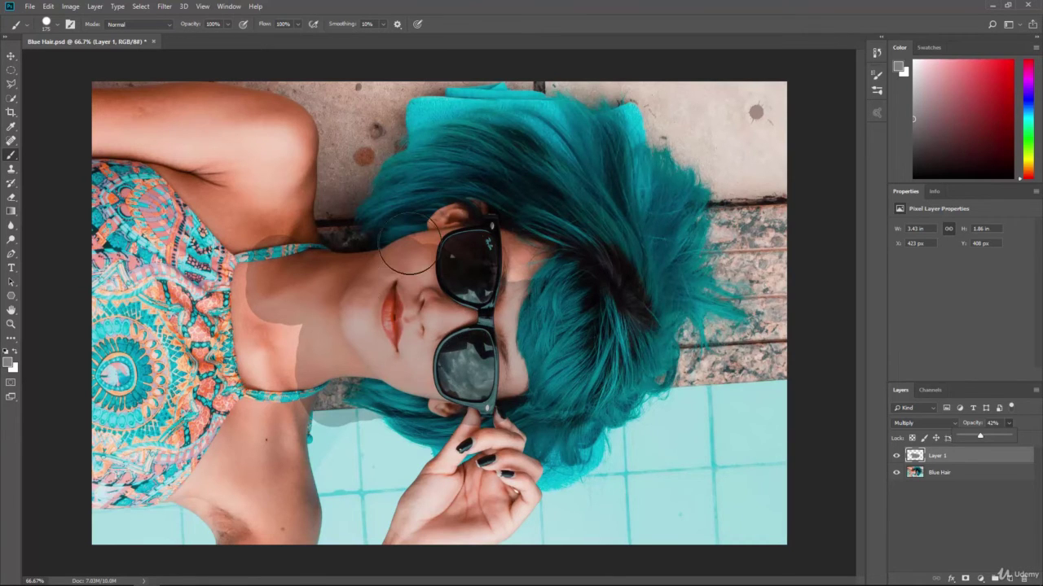
pyautogui.click(6, 351)
pyautogui.moveTo(326, 298)
pyautogui.mouseDown()
pyautogui.moveTo(269, 290)
pyautogui.moveTo(244, 269)
pyautogui.moveTo(244, 252)
pyautogui.moveTo(383, 240)
pyautogui.moveTo(313, 324)
pyautogui.moveTo(423, 342)
pyautogui.mouseUp()
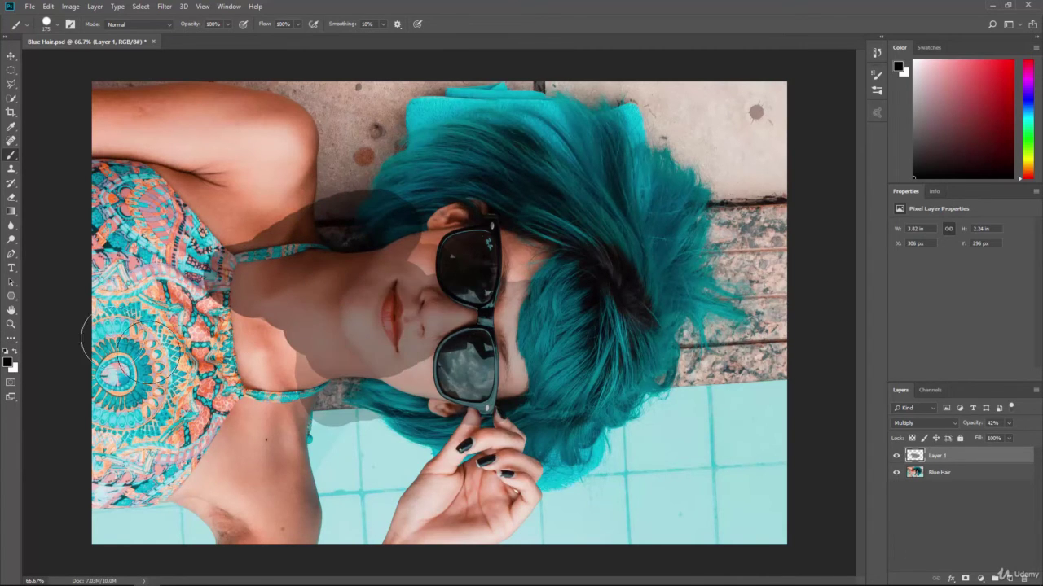
# Switch the foreground color to white and paint over all the gray and black shading on Layer 1
pyautogui.click(14, 351)
pyautogui.moveTo(318, 350)
pyautogui.mouseDown()
pyautogui.moveTo(301, 309)
pyautogui.moveTo(244, 245)
pyautogui.moveTo(358, 232)
pyautogui.mouseUp()
pyautogui.moveTo(277, 253)
pyautogui.mouseDown()
pyautogui.moveTo(504, 194)
pyautogui.moveTo(431, 216)
pyautogui.moveTo(468, 236)
pyautogui.moveTo(513, 297)
pyautogui.moveTo(570, 334)
pyautogui.moveTo(310, 383)
pyautogui.moveTo(505, 391)
pyautogui.mouseUp()
pyautogui.moveTo(469, 359)
pyautogui.mouseDown()
pyautogui.moveTo(381, 428)
pyautogui.moveTo(366, 346)
pyautogui.moveTo(330, 326)
pyautogui.moveTo(317, 391)
pyautogui.mouseUp()
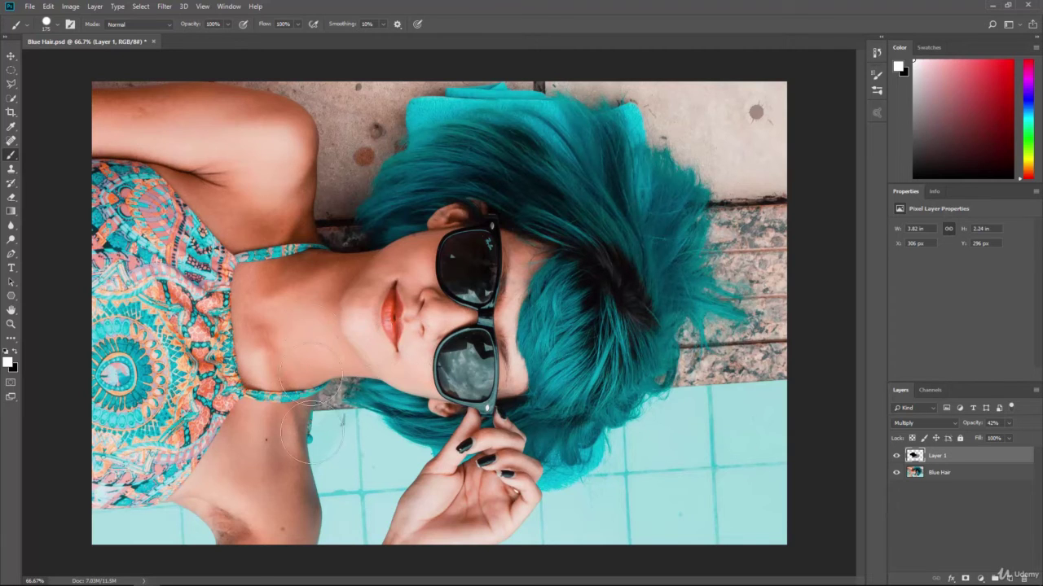
# Switch the foreground color back to black and reduce the brush size to 60 px
pyautogui.click(15, 351)
pyautogui.press('[')
pyautogui.press('[')
pyautogui.press('[')
pyautogui.press('[')
# Try painting a small black shadow stroke on the neck
pyautogui.click(341, 273)
pyautogui.moveTo(342, 273)
pyautogui.mouseDown()
pyautogui.moveTo(330, 285)
pyautogui.moveTo(362, 260)
pyautogui.moveTo(337, 275)
pyautogui.mouseUp()
pyautogui.hotkey('ctrl', 'z')
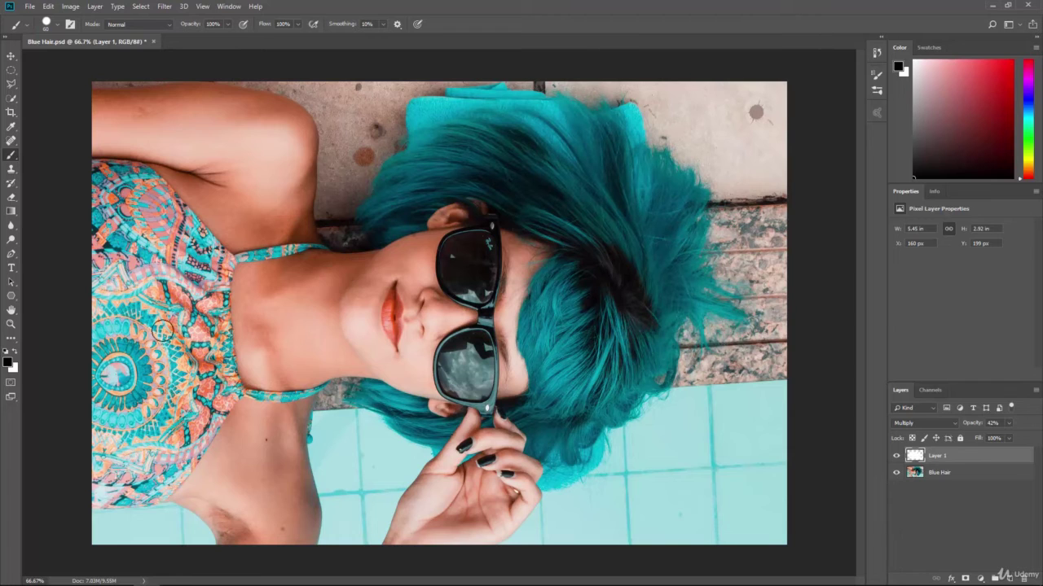
# Pick a mid-gray foreground color and paint thin shadow strokes on the neck and along the jaw with a smaller brush
pyautogui.click(8, 363)
pyautogui.click(515, 260)
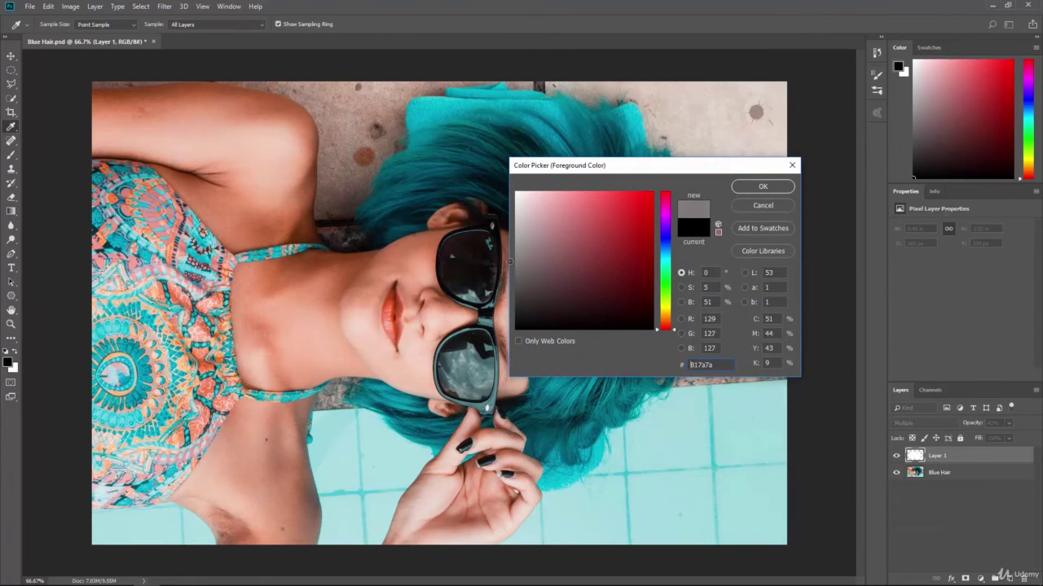
pyautogui.click(763, 188)
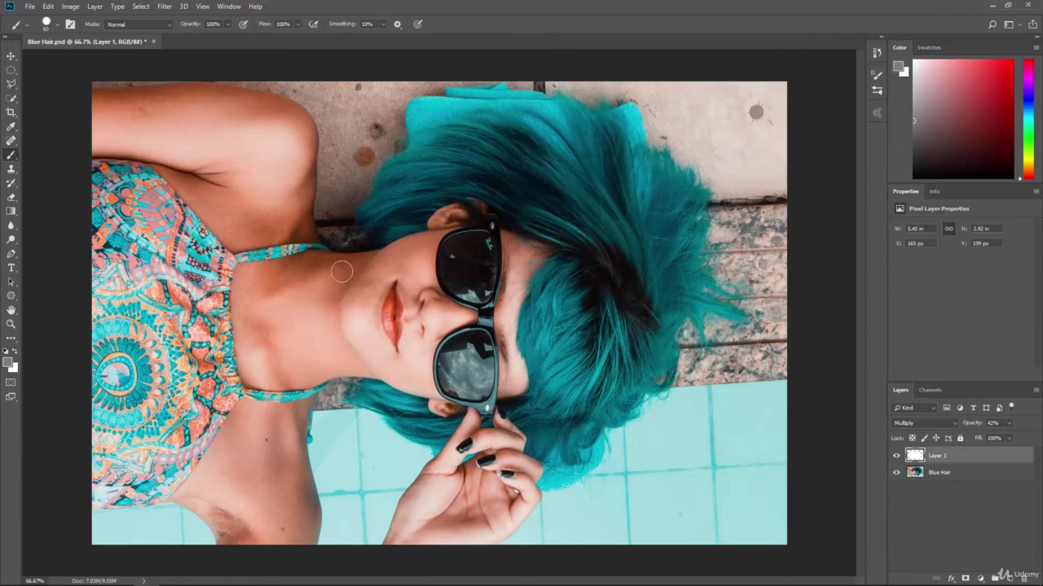
pyautogui.press('[')
pyautogui.press('[')
pyautogui.moveTo(359, 263)
pyautogui.mouseDown()
pyautogui.moveTo(336, 274)
pyautogui.moveTo(346, 267)
pyautogui.moveTo(315, 263)
pyautogui.moveTo(260, 292)
pyautogui.moveTo(309, 278)
pyautogui.mouseUp()
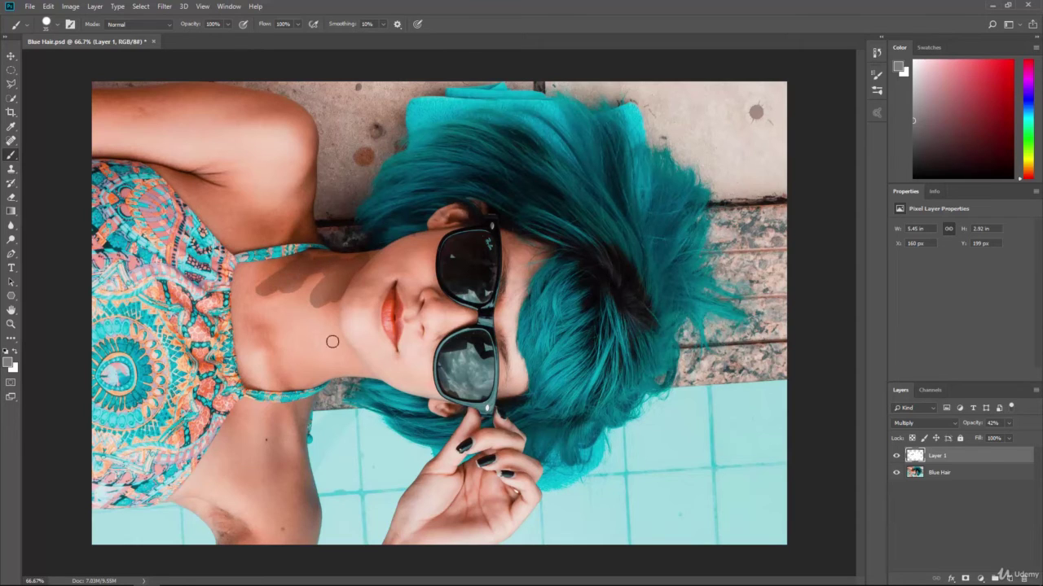
pyautogui.moveTo(332, 340); pyautogui.dragTo(364, 374)
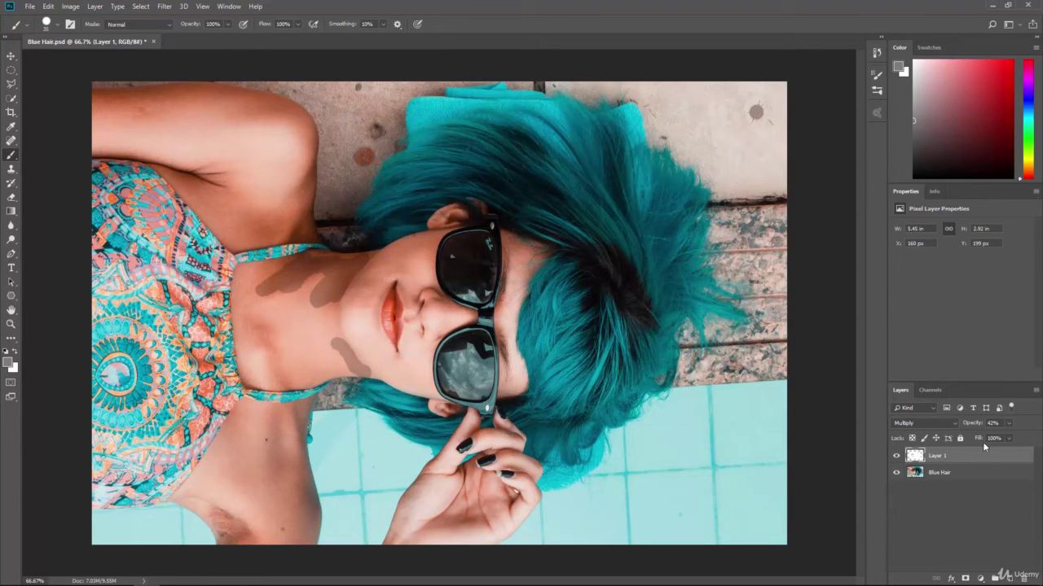
# Lower the opacity of the Multiply shadow layer, Layer 1, to 13% so the gray strokes blend softly into the skin
pyautogui.click(1006, 426)
pyautogui.moveTo(994, 441); pyautogui.dragTo(990, 440)
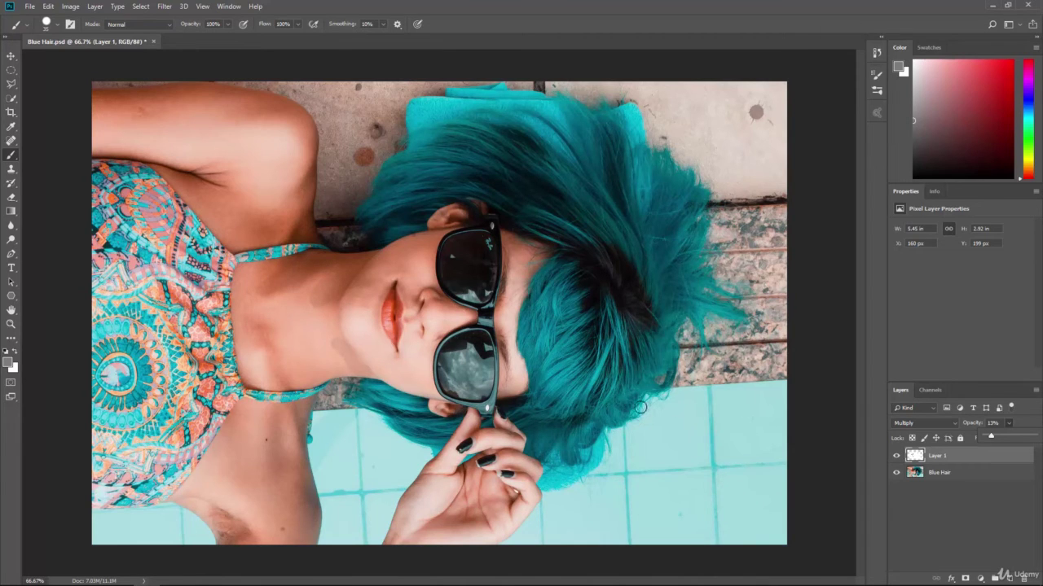
# Change Layer 1's blending mode to Screen and paint a gray test stroke across the upper arm toward the hair
pyautogui.click(904, 424)
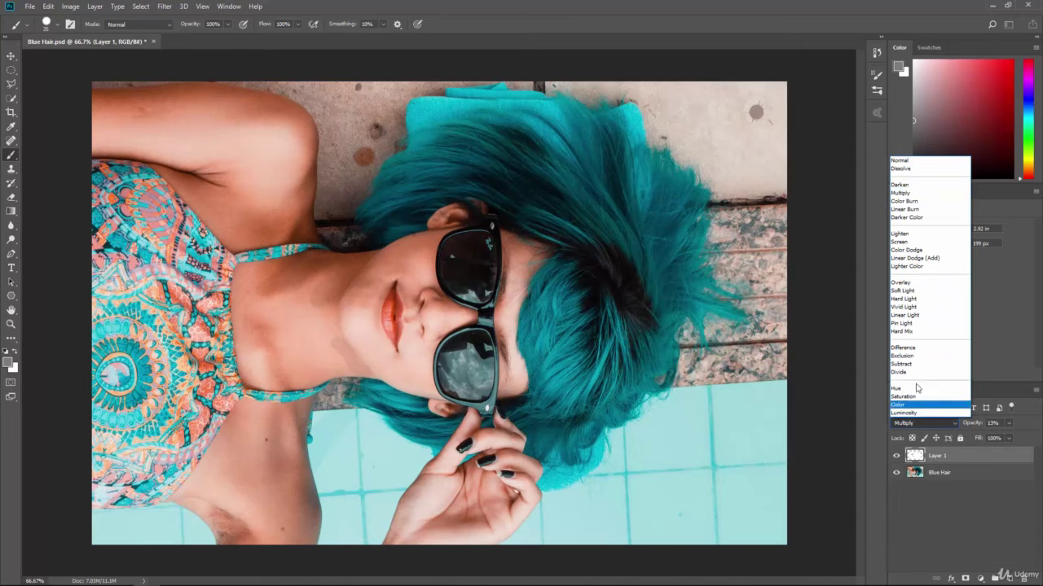
pyautogui.click(917, 242)
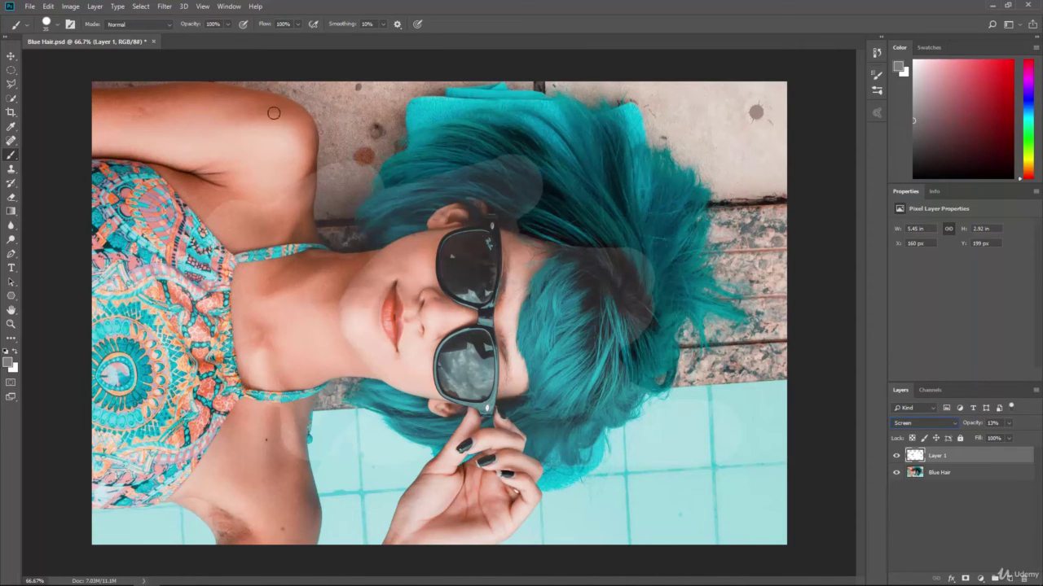
pyautogui.moveTo(260, 140); pyautogui.dragTo(365, 202)
# Clear all the painting from Layer 1 and switch the foreground color to white
pyautogui.hotkey('ctrl', 'a')
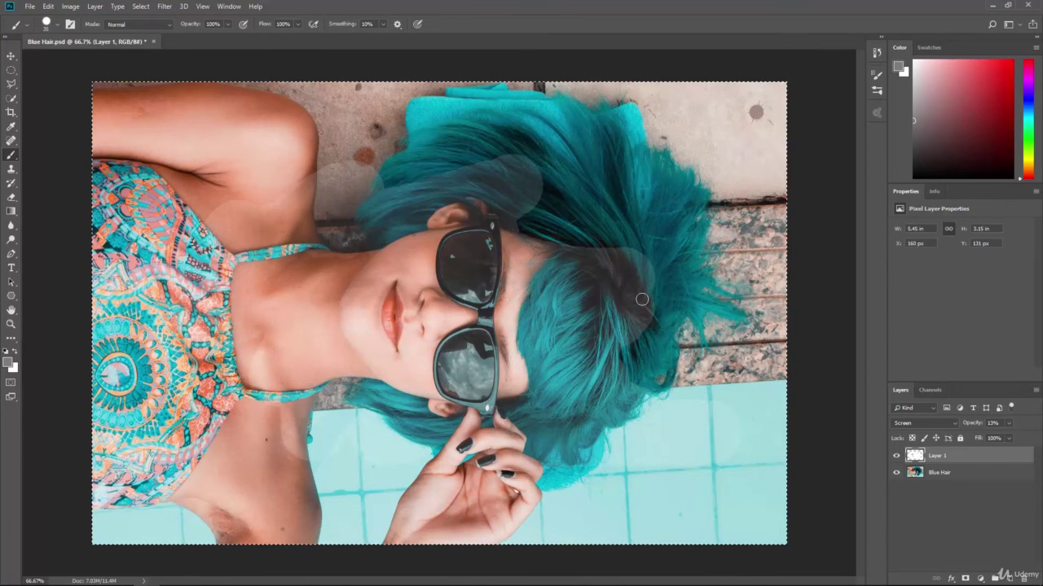
pyautogui.press('Delete')
pyautogui.click(17, 353)
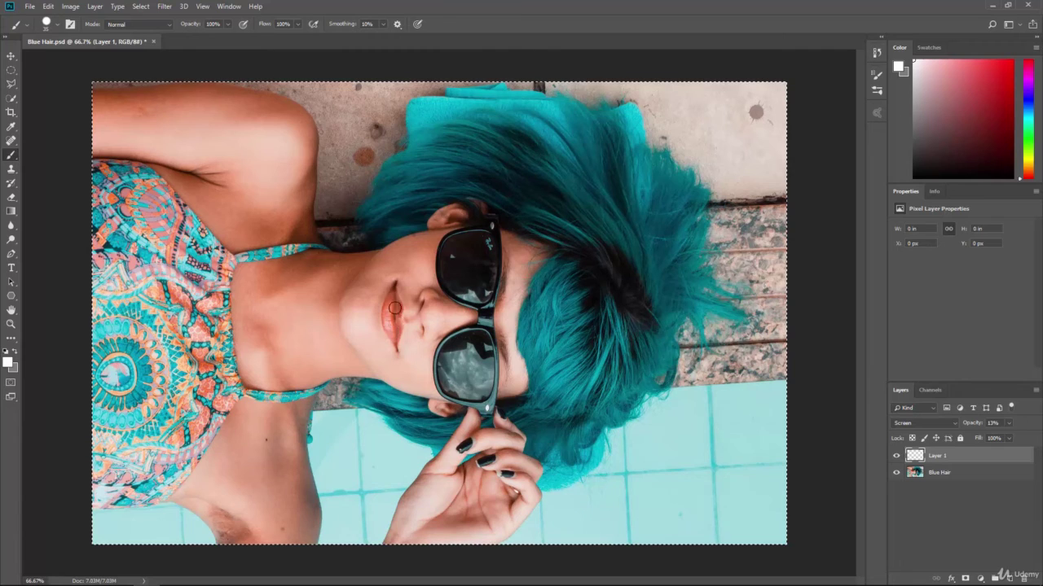
# Try white Screen highlights on the lips at 34% layer opacity and on the dark hair roots, undoing both attempts
pyautogui.moveTo(394, 308)
pyautogui.mouseDown()
pyautogui.moveTo(392, 293)
pyautogui.moveTo(390, 326)
pyautogui.mouseUp()
pyautogui.click(1008, 423)
pyautogui.moveTo(1006, 440); pyautogui.dragTo(1001, 439)
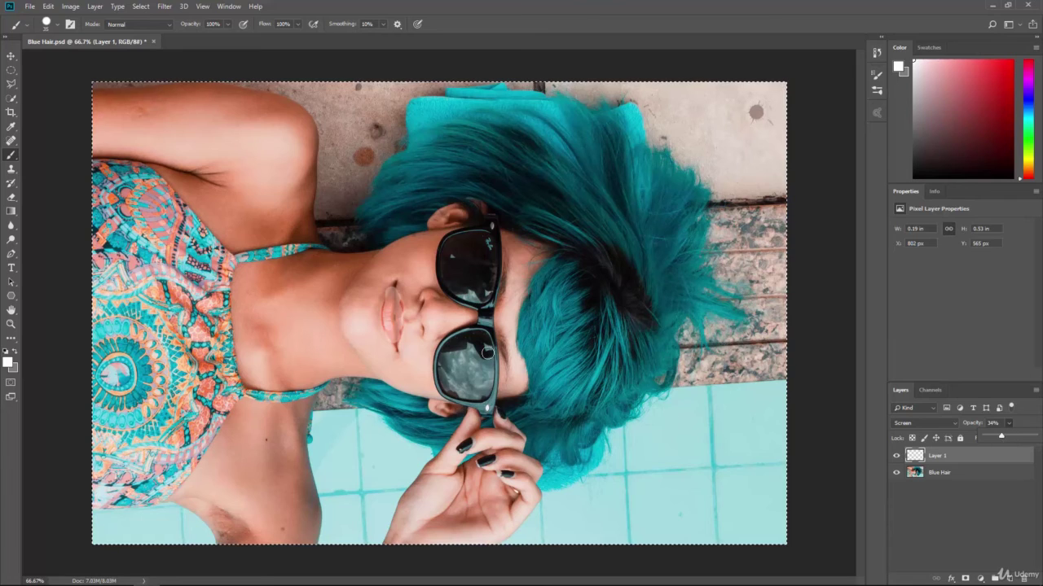
pyautogui.press('Escape')
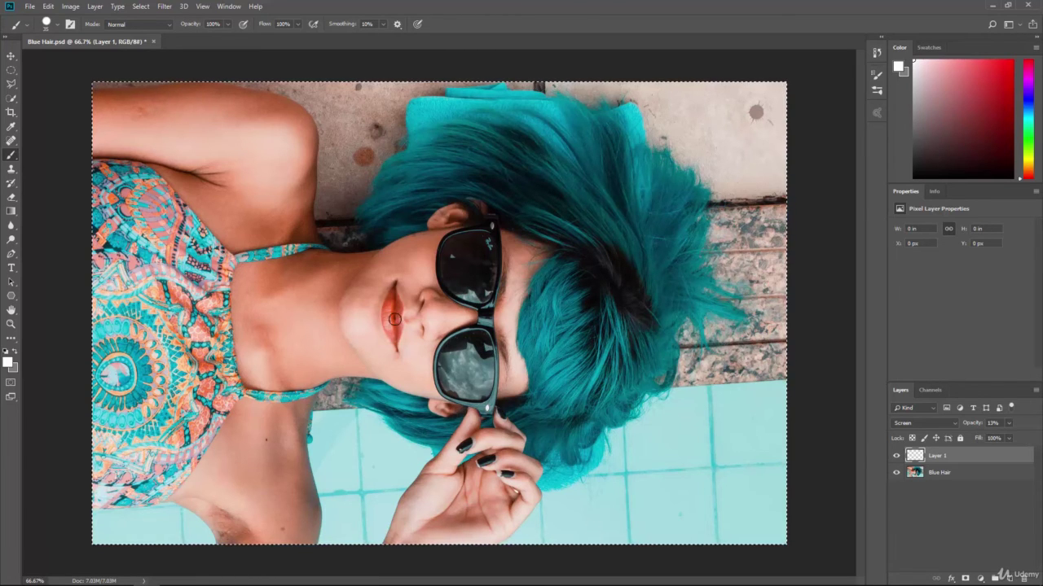
pyautogui.moveTo(557, 320)
pyautogui.mouseDown()
pyautogui.moveTo(579, 296)
pyautogui.moveTo(566, 359)
pyautogui.moveTo(621, 327)
pyautogui.moveTo(640, 209)
pyautogui.moveTo(617, 218)
pyautogui.moveTo(581, 304)
pyautogui.moveTo(627, 274)
pyautogui.mouseUp()
pyautogui.hotkey('ctrl', 'z')
# Reset Layer 1's blending mode to Normal and delete the layer, leaving only the Blue Hair layer
pyautogui.click(936, 424)
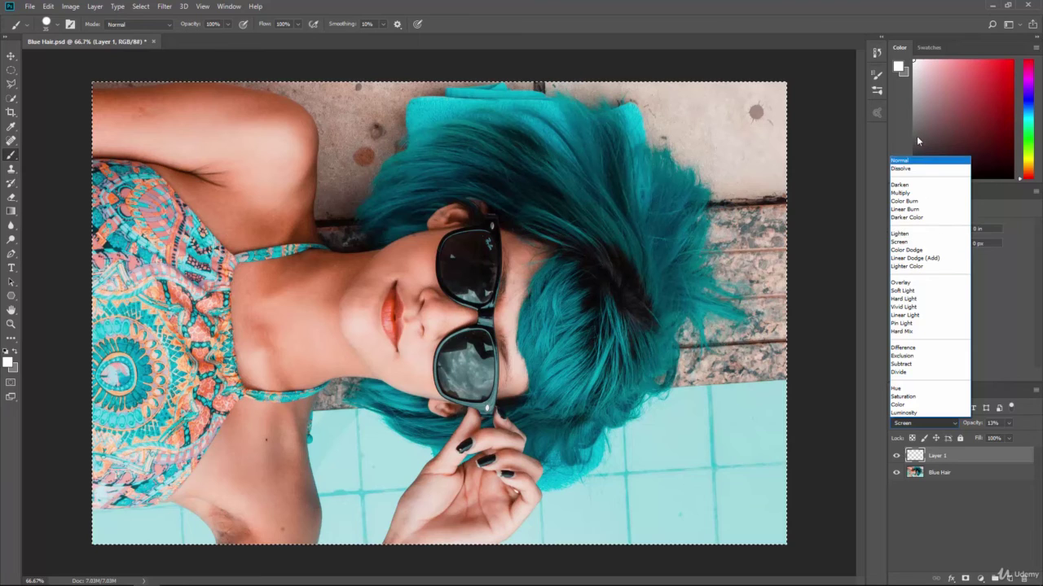
pyautogui.click(913, 162)
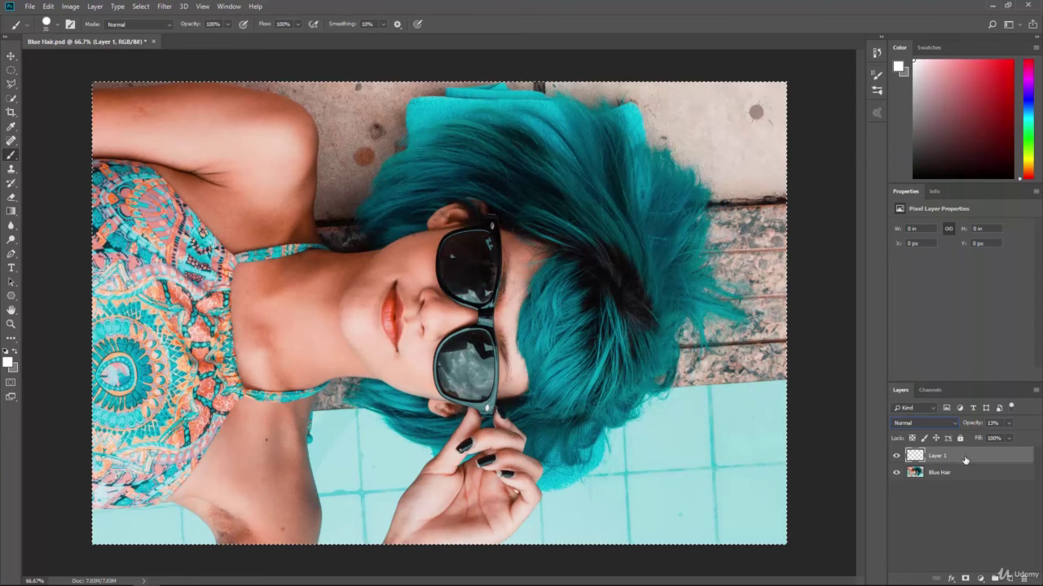
pyautogui.moveTo(965, 460); pyautogui.dragTo(1023, 578)
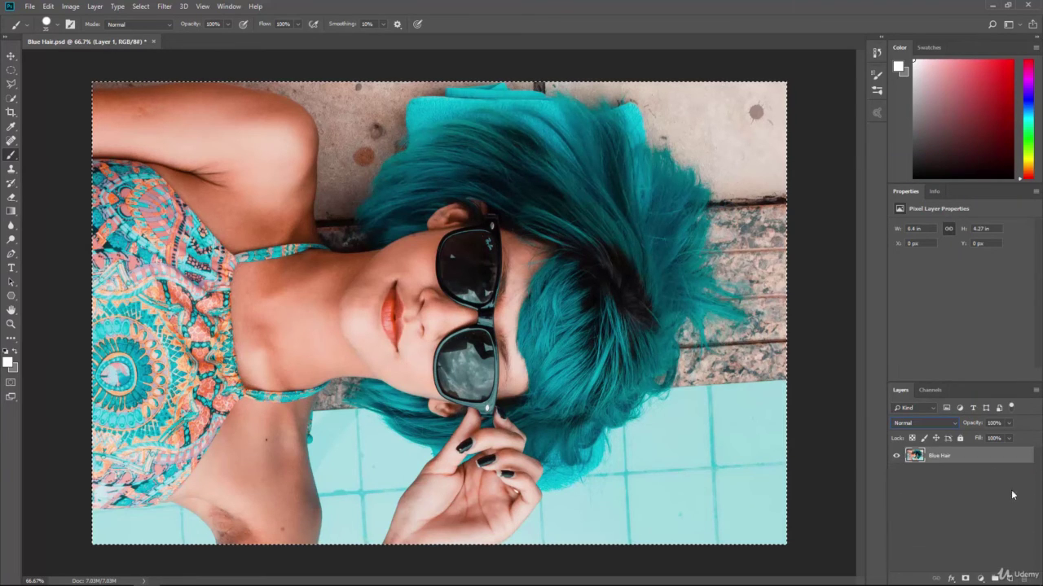
pyautogui.click(954, 424)
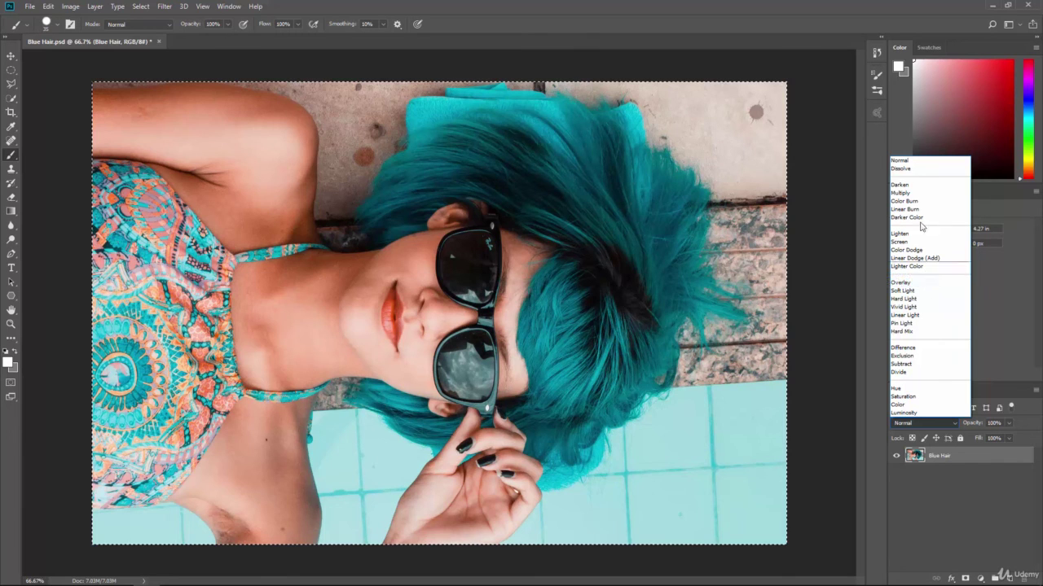
pyautogui.click(1010, 312)
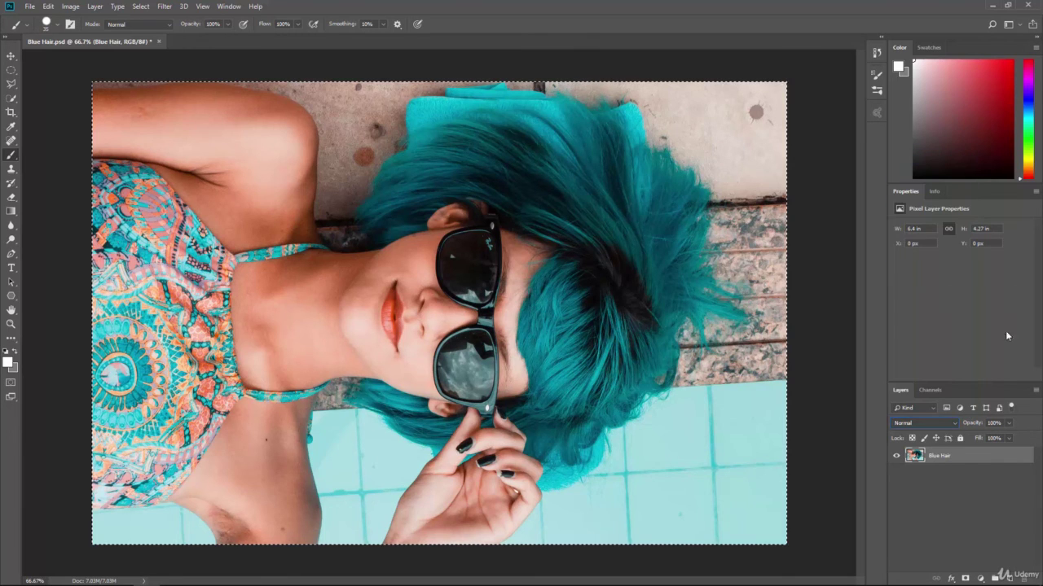